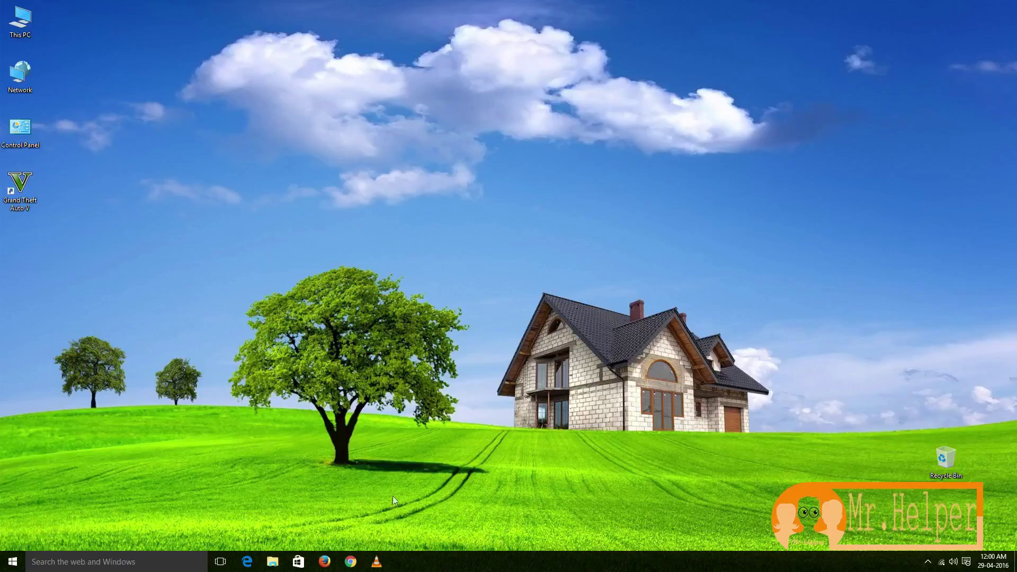
Launch Mozilla Firefox from the taskbar
left_click(324, 562)
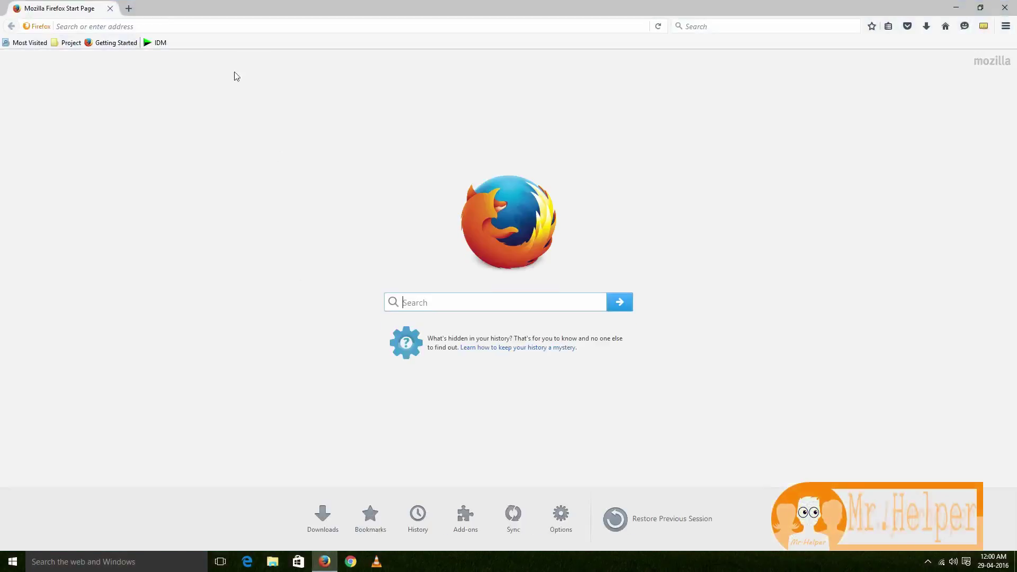
left_click(214, 27)
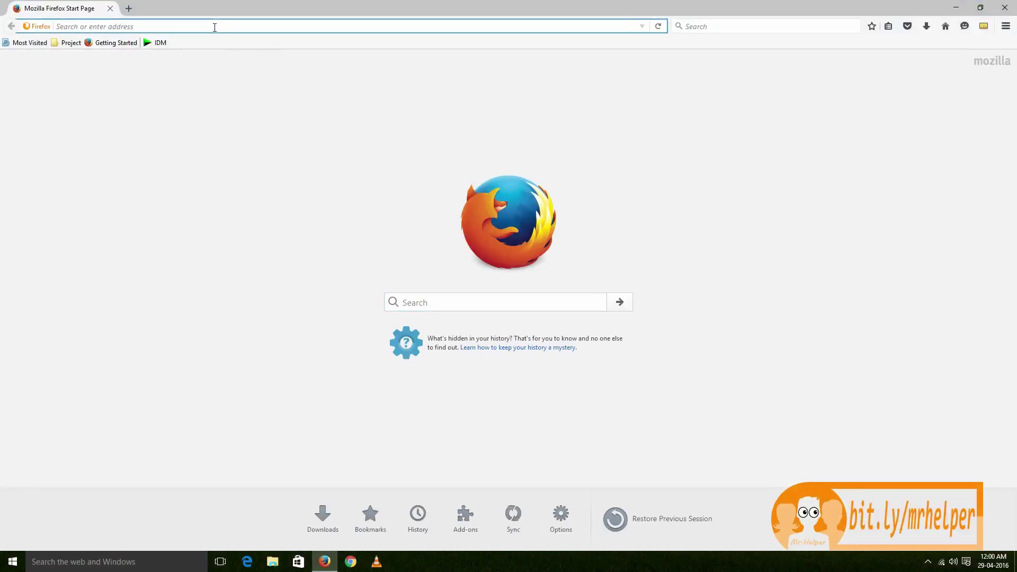
type("ww")
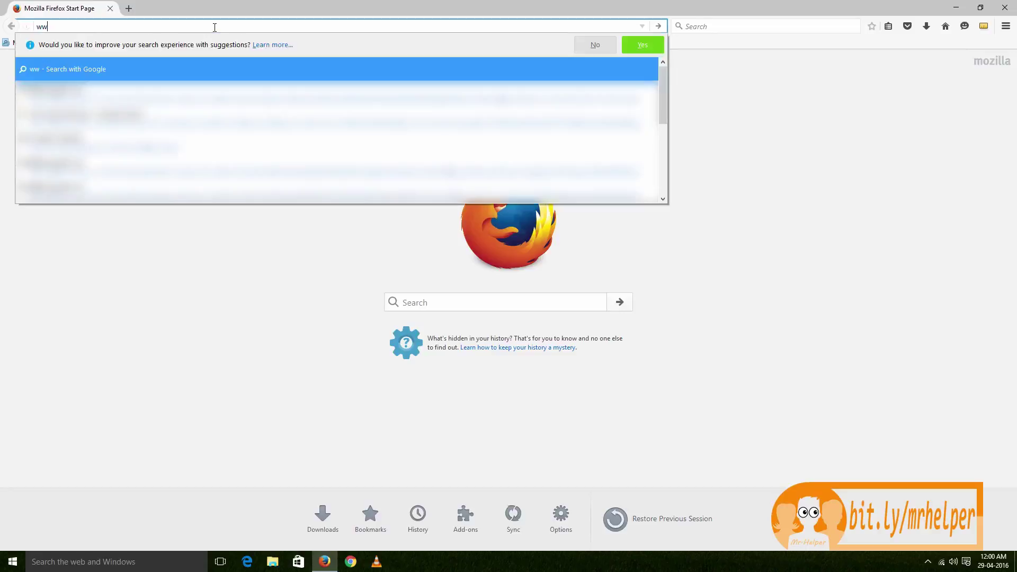
type("w.int")
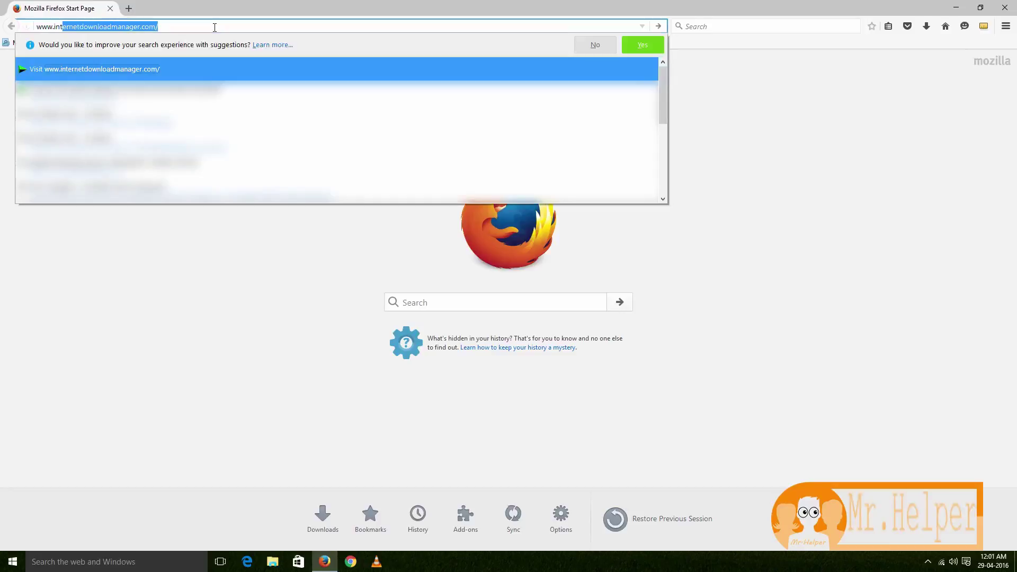
key("Return")
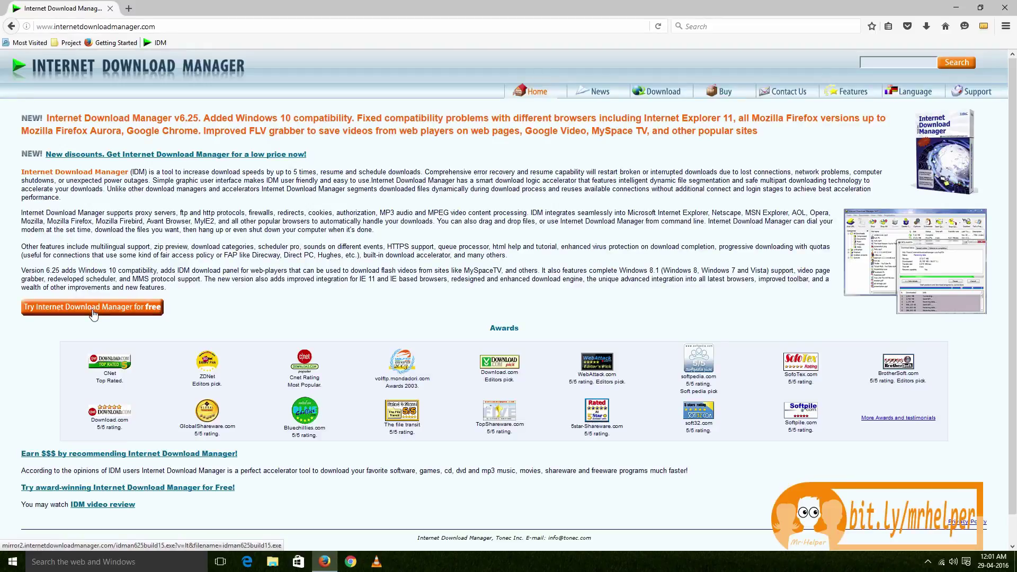
Download the free-trial installer idman625build16.exe and open it from Firefox's Downloads panel
left_click(93, 313)
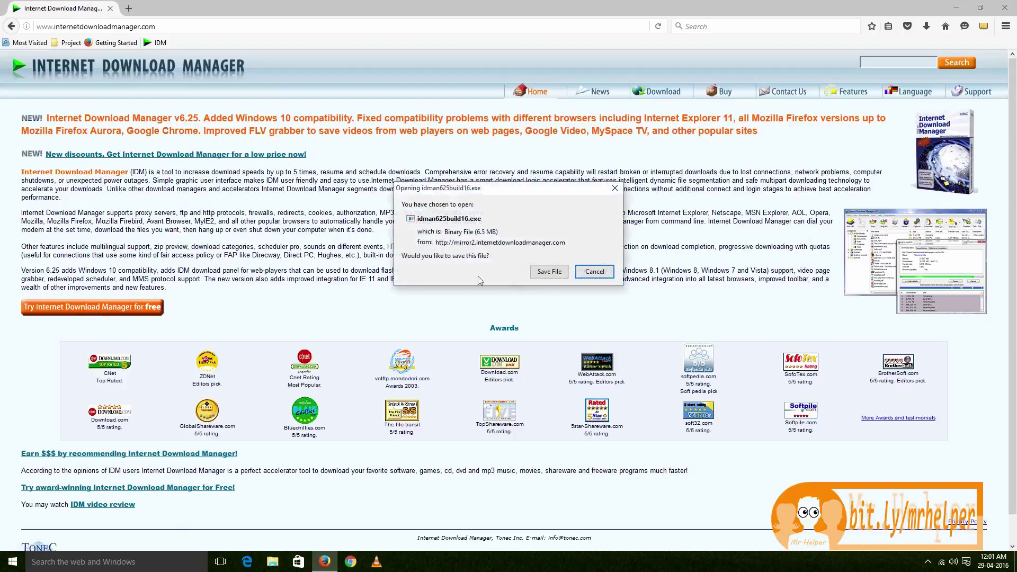
left_click(547, 275)
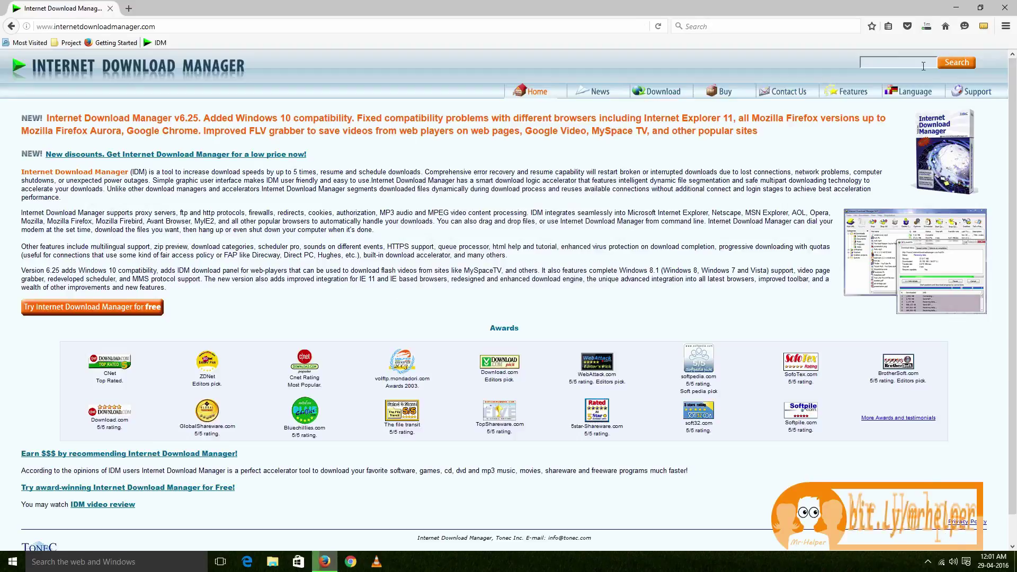
left_click(924, 29)
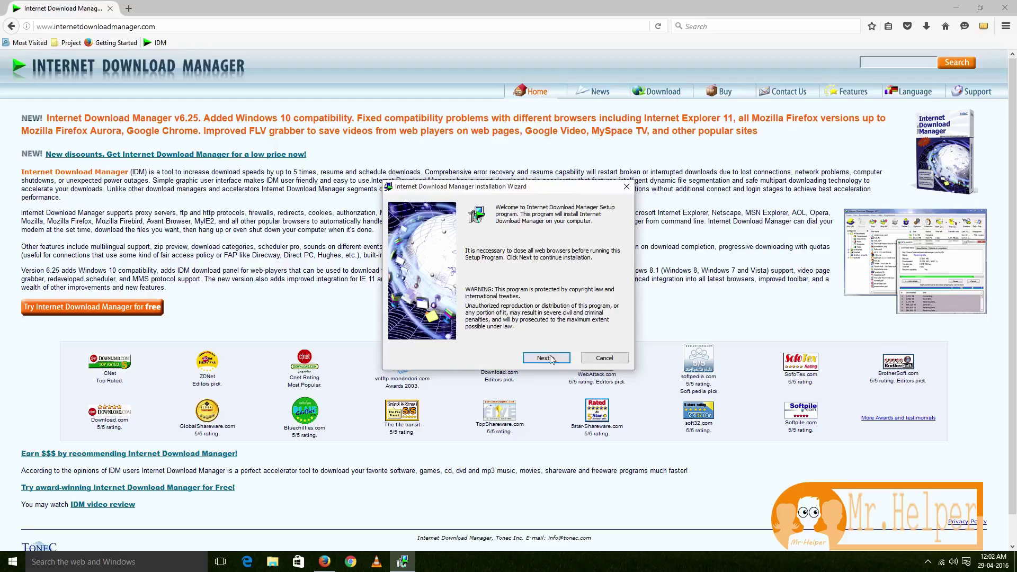
Accept the IDM licence agreement in the setup wizard
left_click(547, 359)
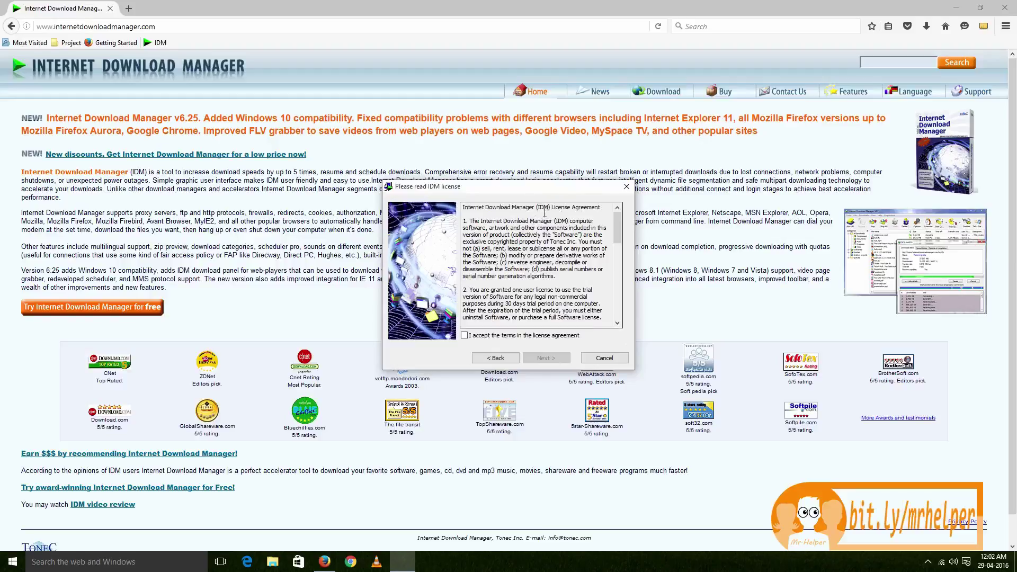
scroll(549, 261, "down", 8)
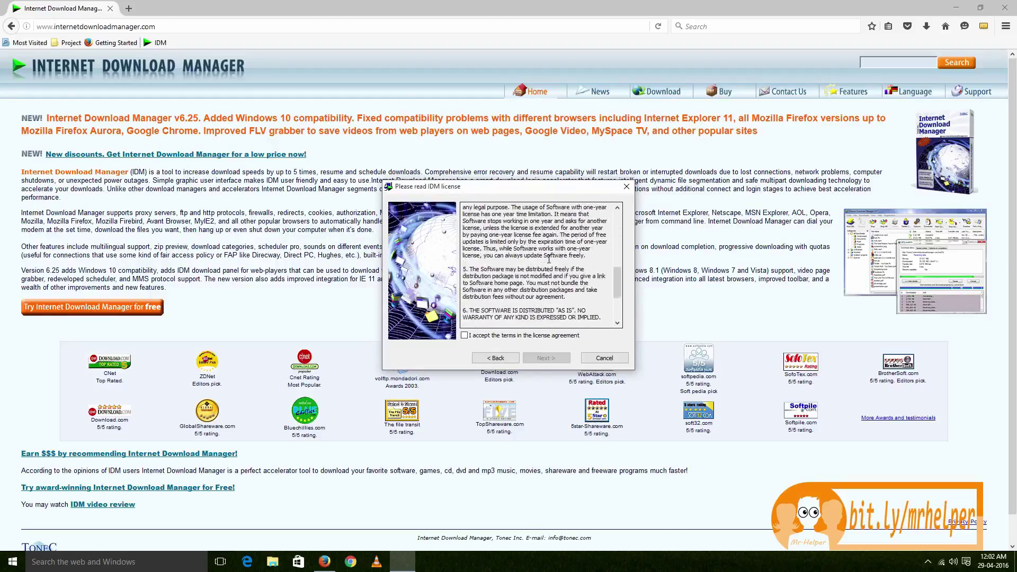
scroll(549, 259, "down", 3)
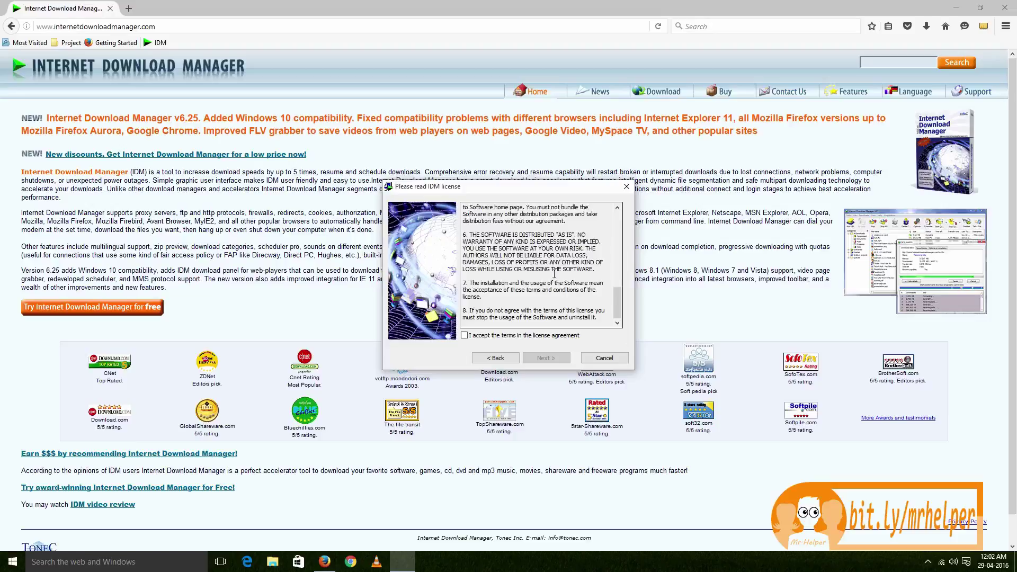
left_click(488, 337)
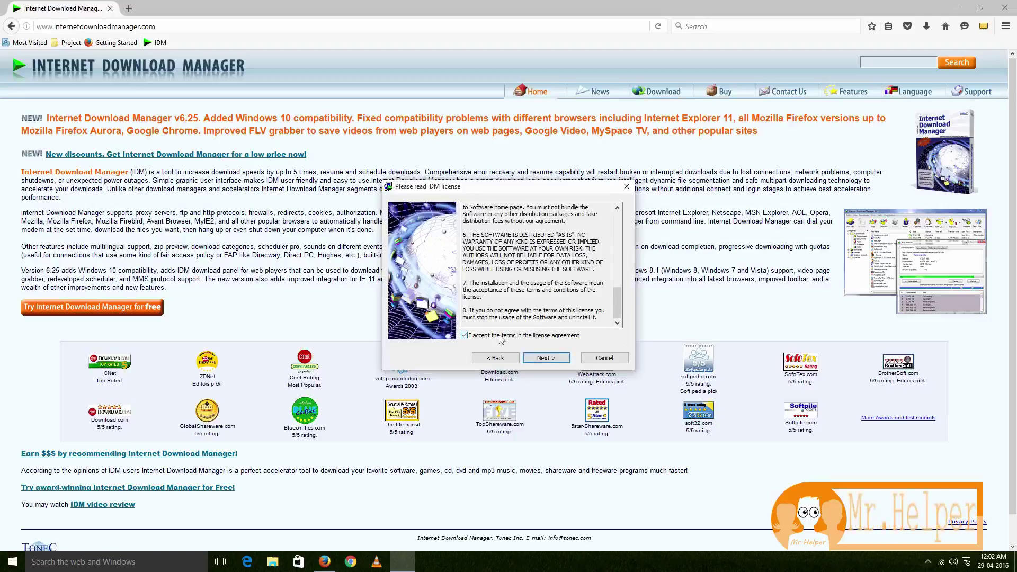
Install IDM into the default C:\Program Files (x86)\Internet Download Manager folder and finish setup
left_click(540, 360)
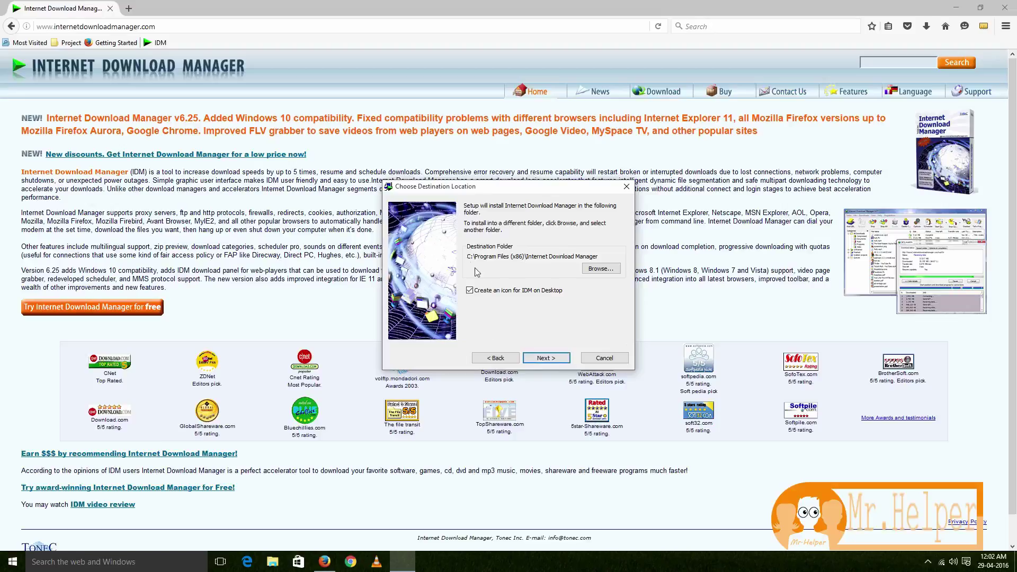
left_click(544, 359)
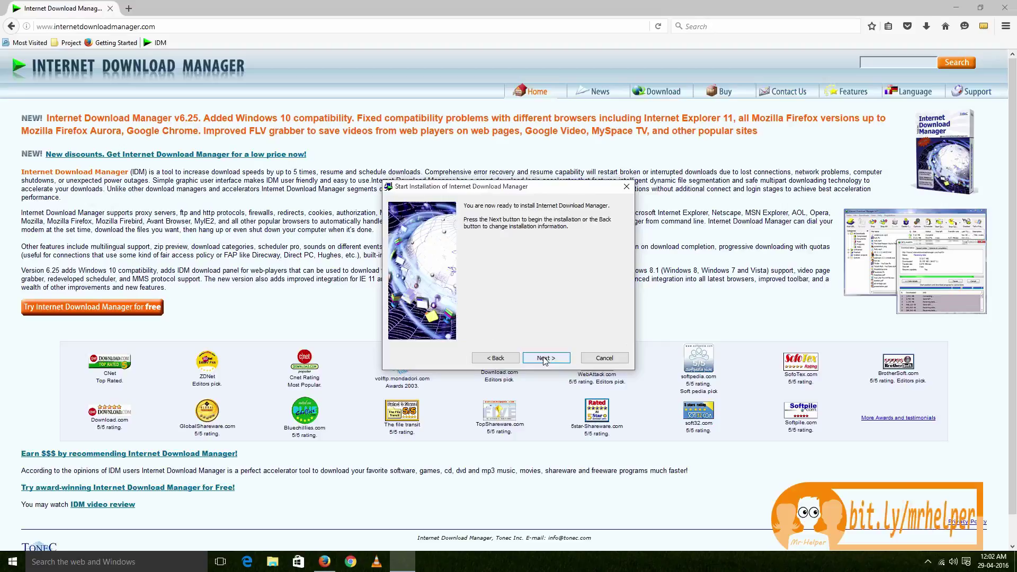
left_click(544, 359)
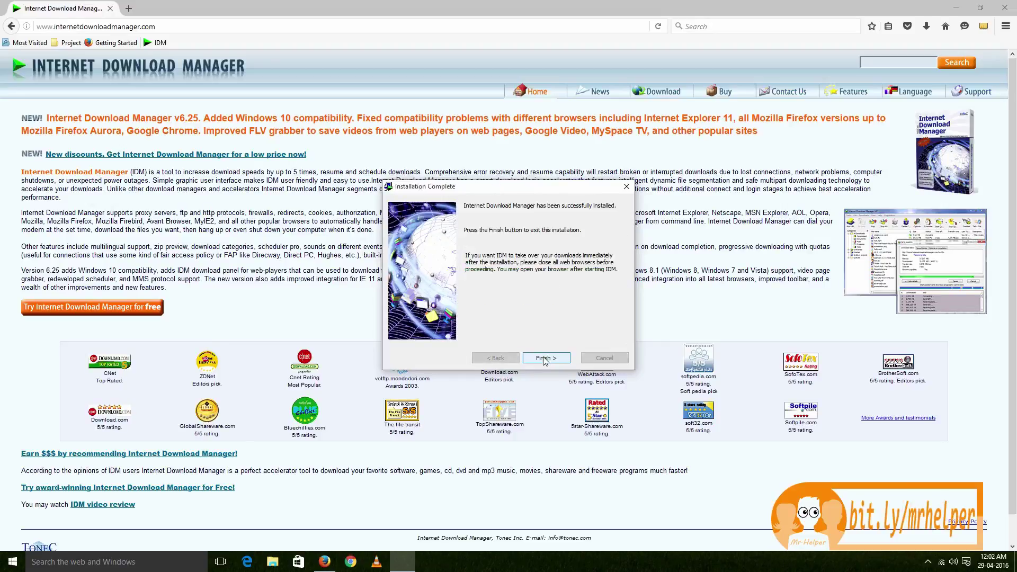
left_click(544, 359)
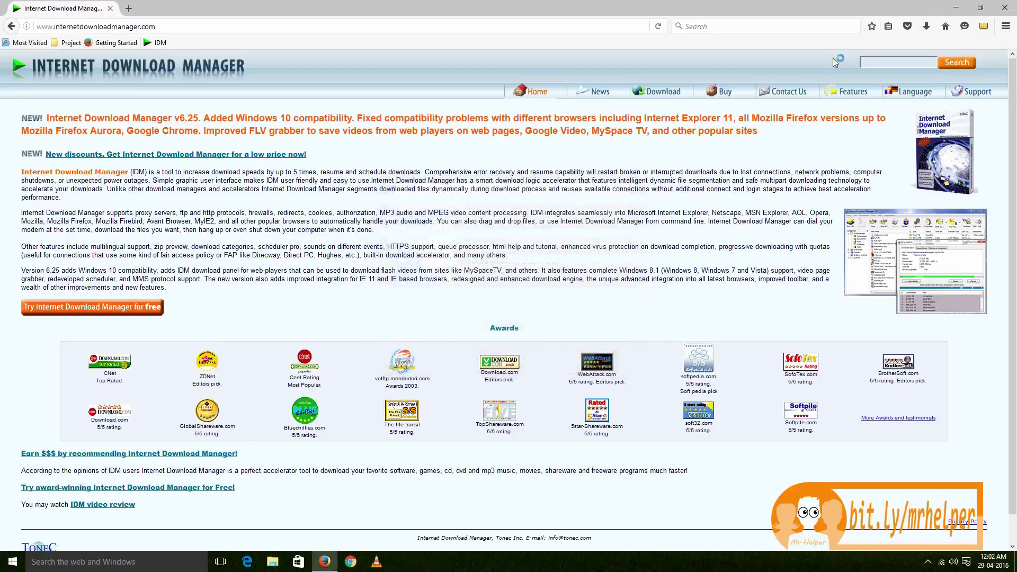
Close Firefox, refresh the desktop, and dismiss IDM's Firefox integration notice
left_click(1005, 7)
right_click(857, 155)
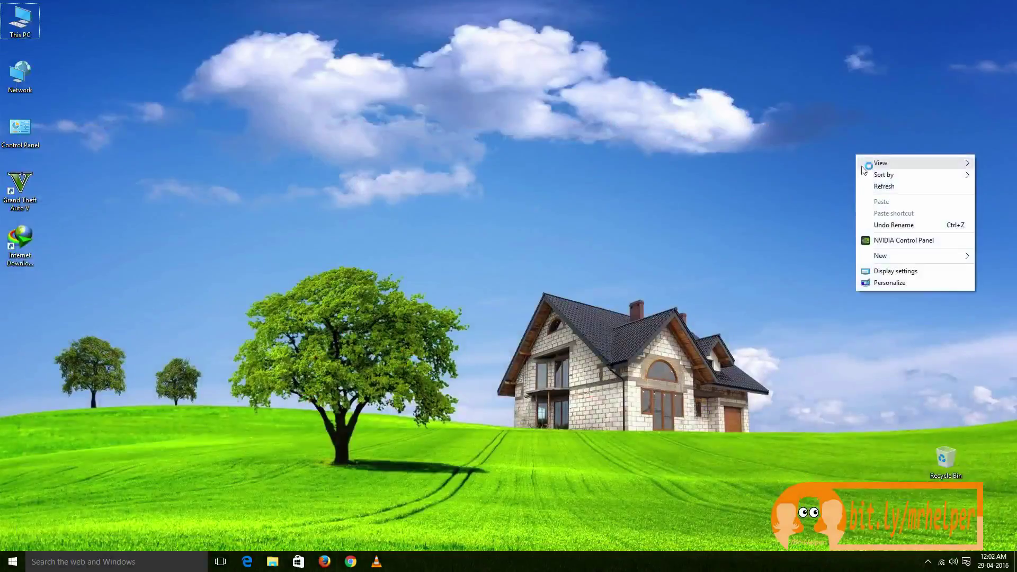
left_click(879, 188)
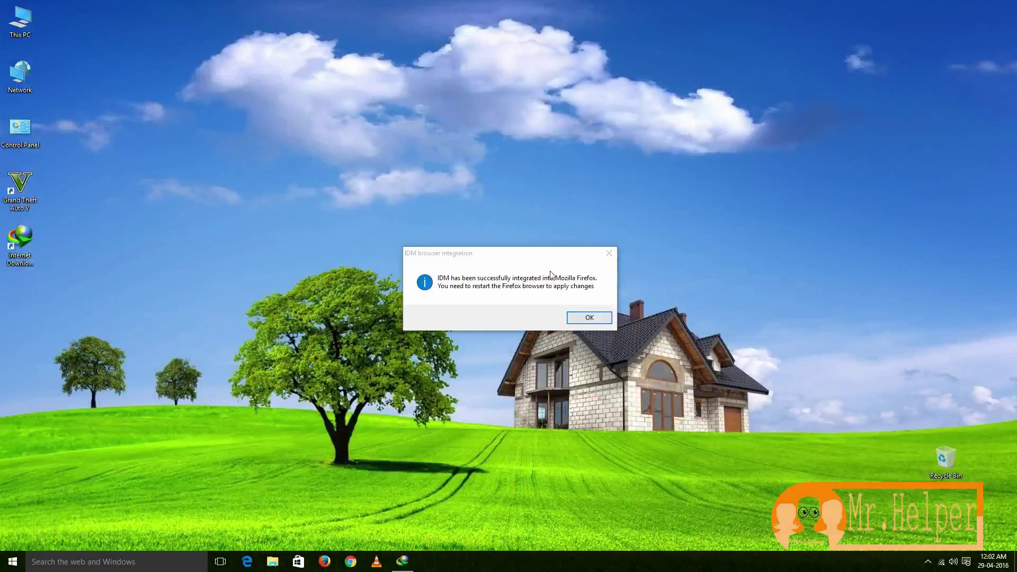
left_click(561, 288)
left_click(586, 320)
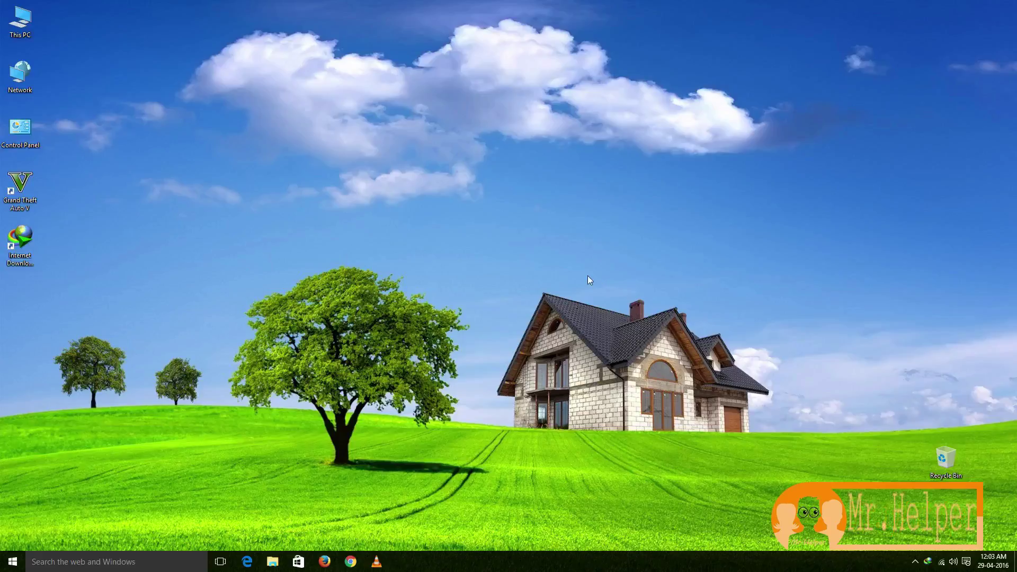
Enable the IDM integration add-on in Firefox's Add-ons Manager and restart Firefox
left_click(325, 561)
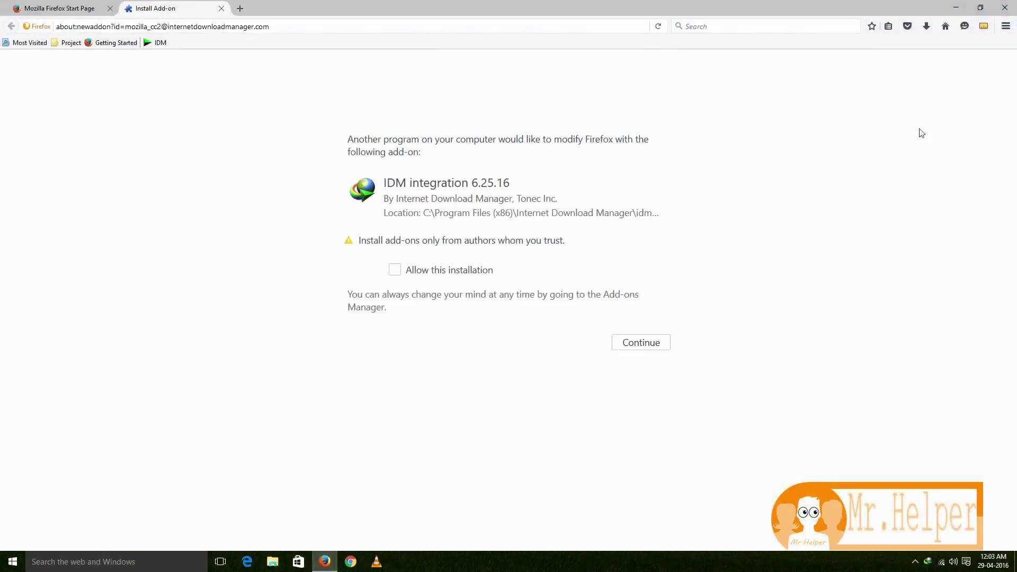
left_click(1006, 26)
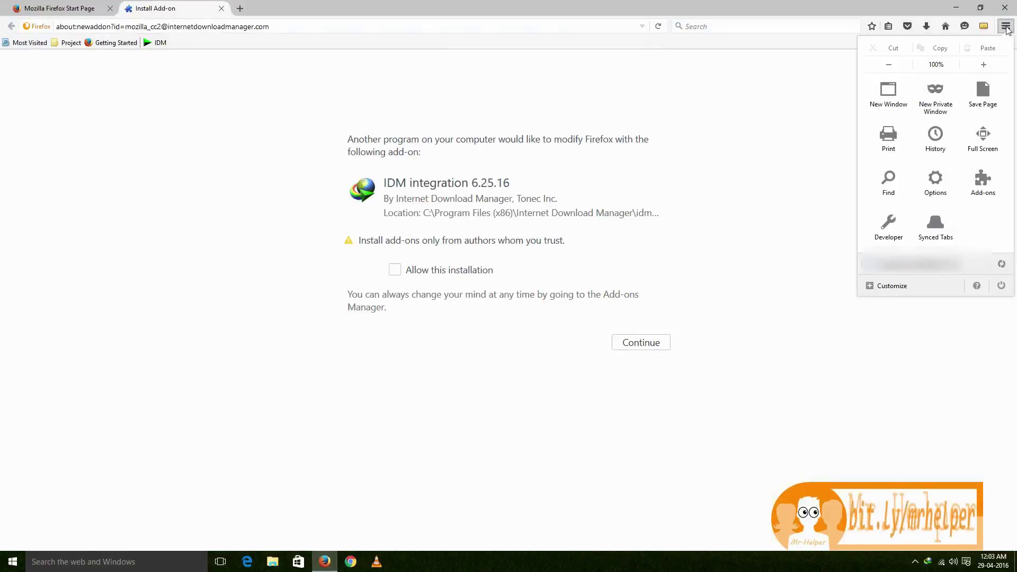
left_click(982, 190)
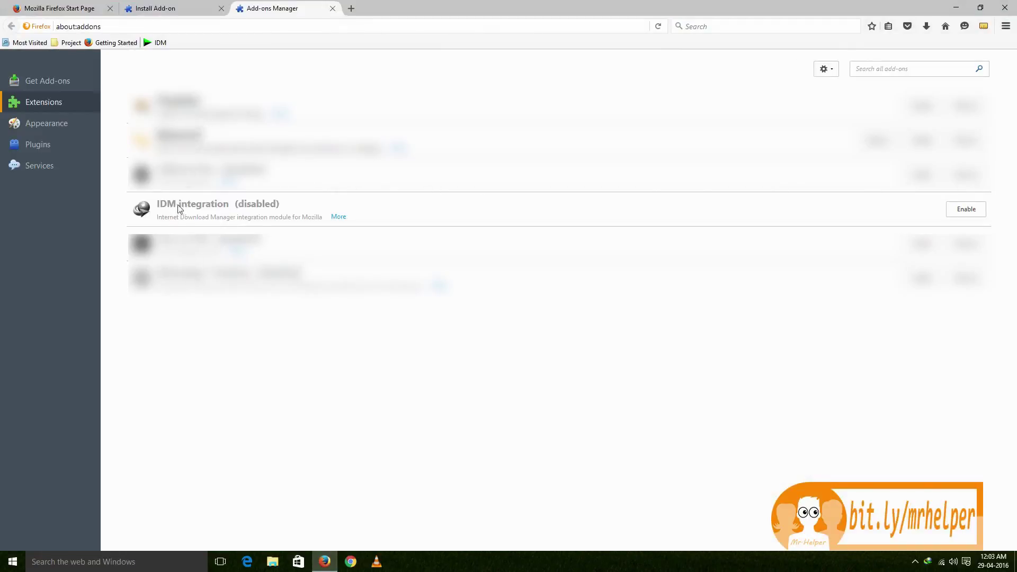
left_click(957, 212)
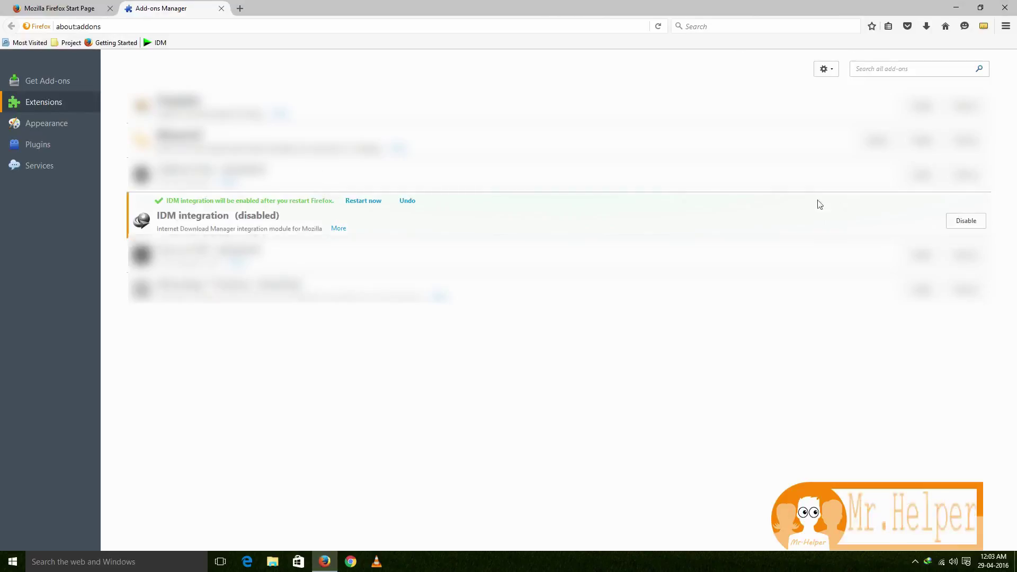
left_click(350, 201)
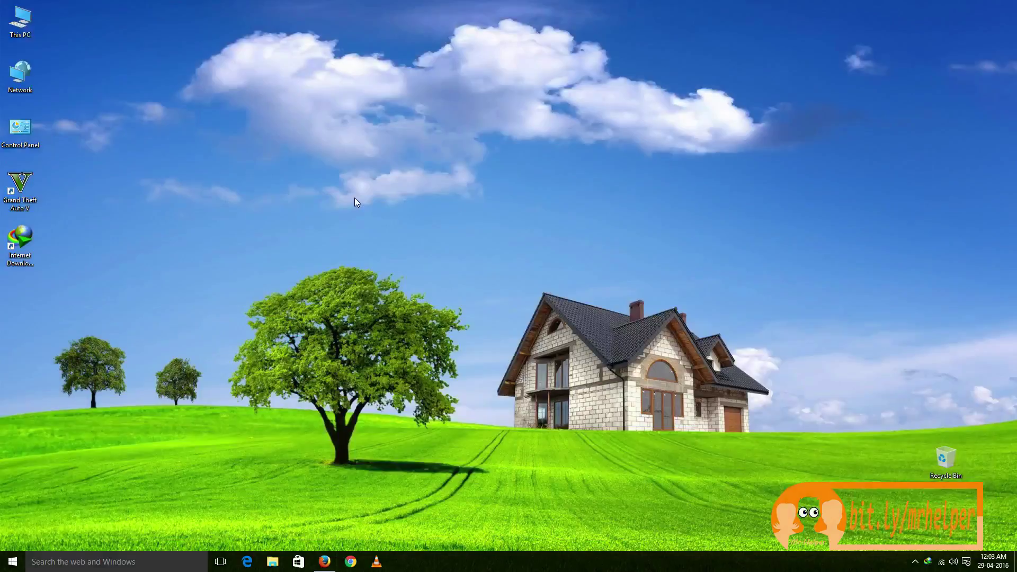
Close all Firefox tabs so the browser quits
key("alt+Tab")
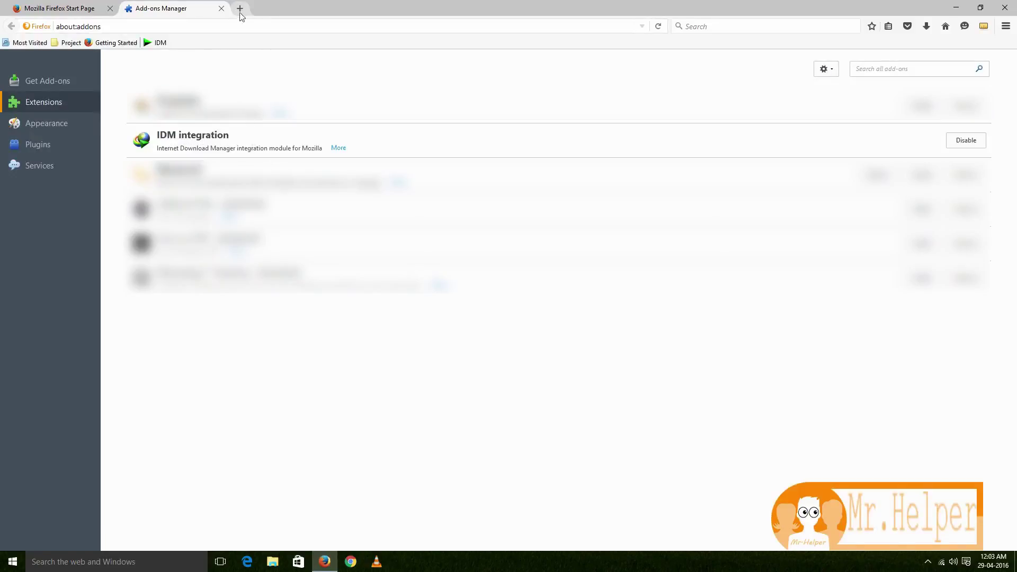
left_click(221, 8)
left_click(127, 8)
left_click(110, 8)
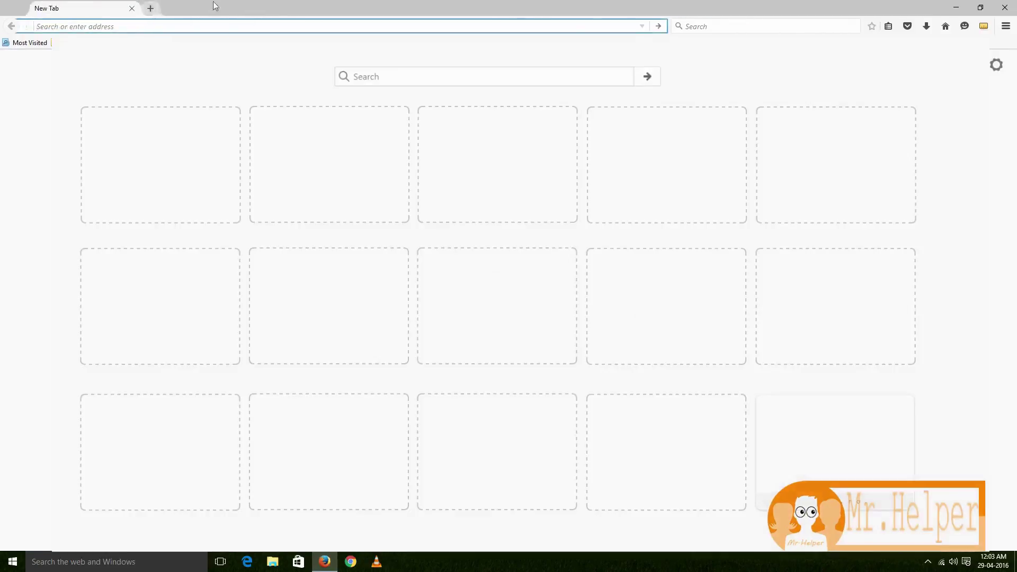
left_click(130, 8)
Refresh the desktop and open Google Chrome maximized
right_click(603, 291)
left_click(630, 322)
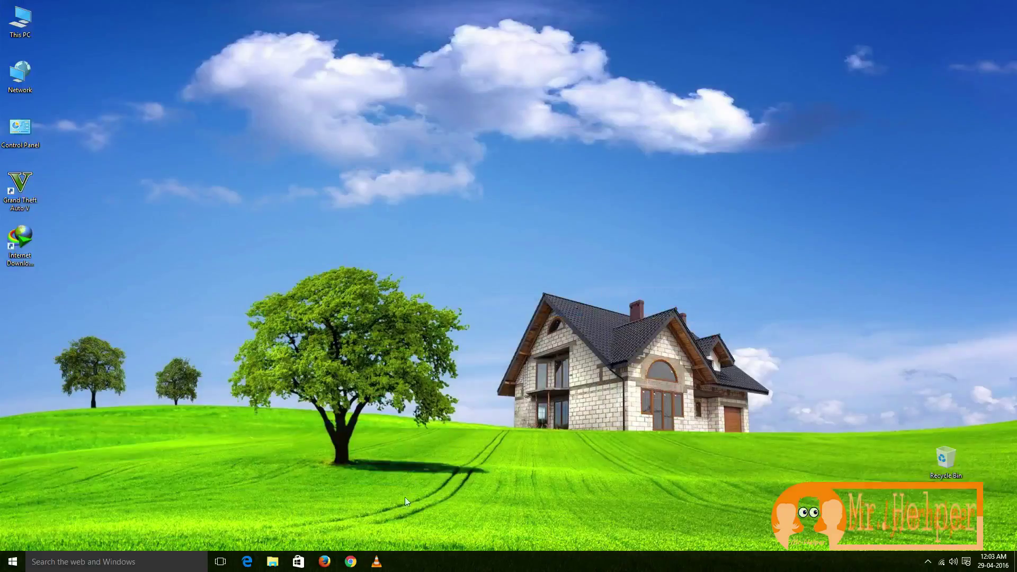
left_click(348, 564)
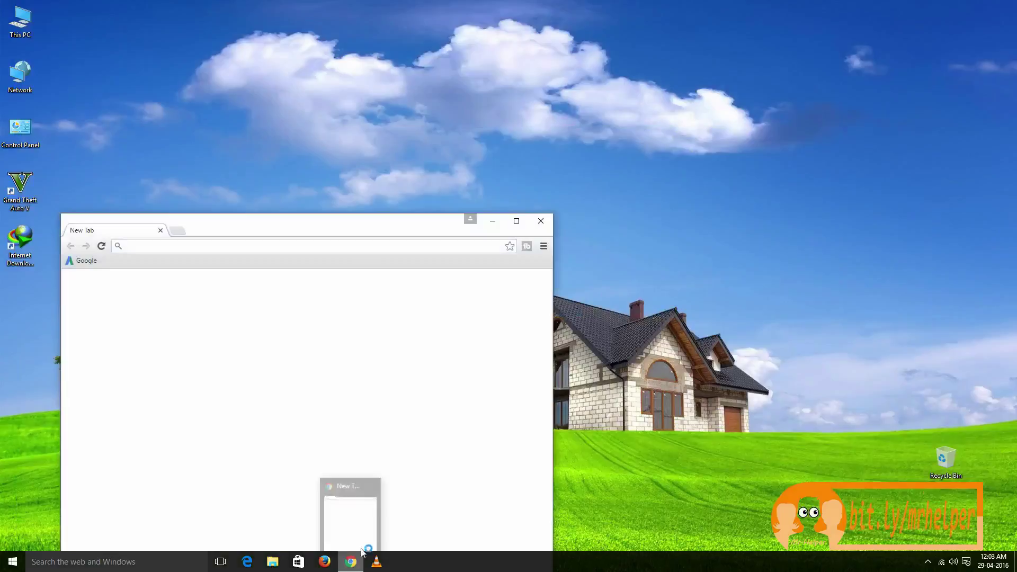
left_click(517, 222)
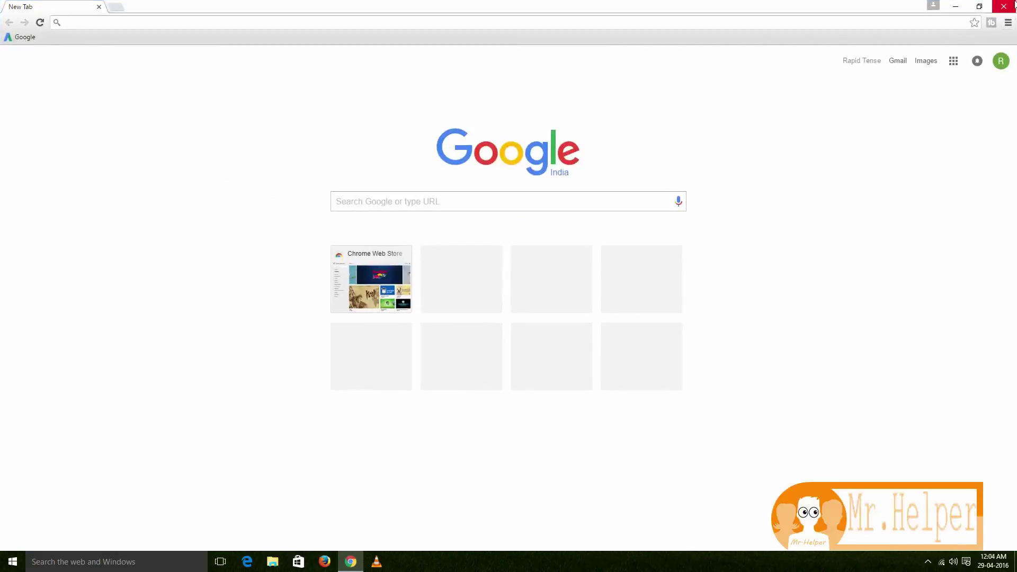
Go to Chrome's Extensions page through the menu's settings
left_click(1008, 23)
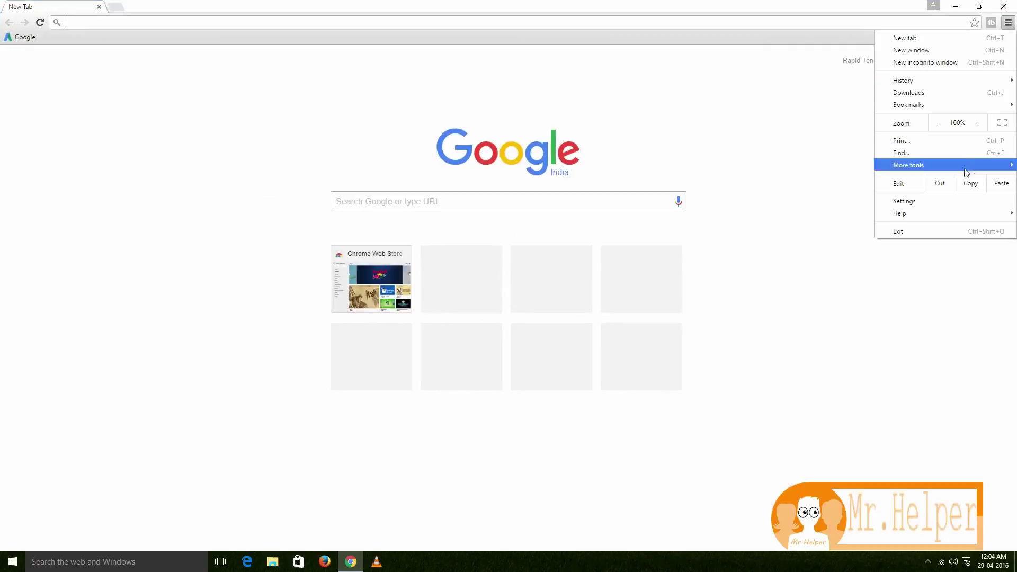
left_click(939, 203)
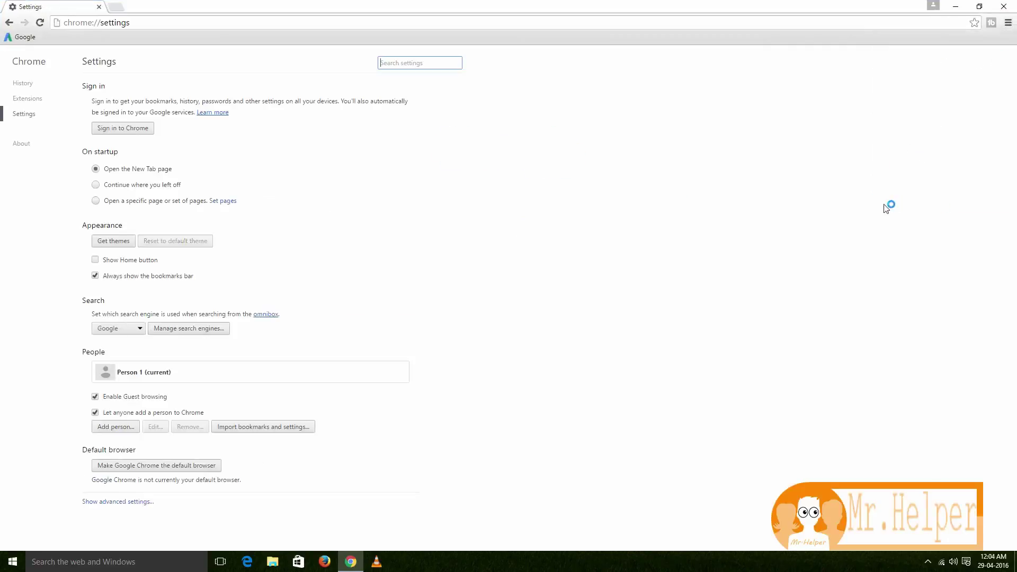
left_click(26, 100)
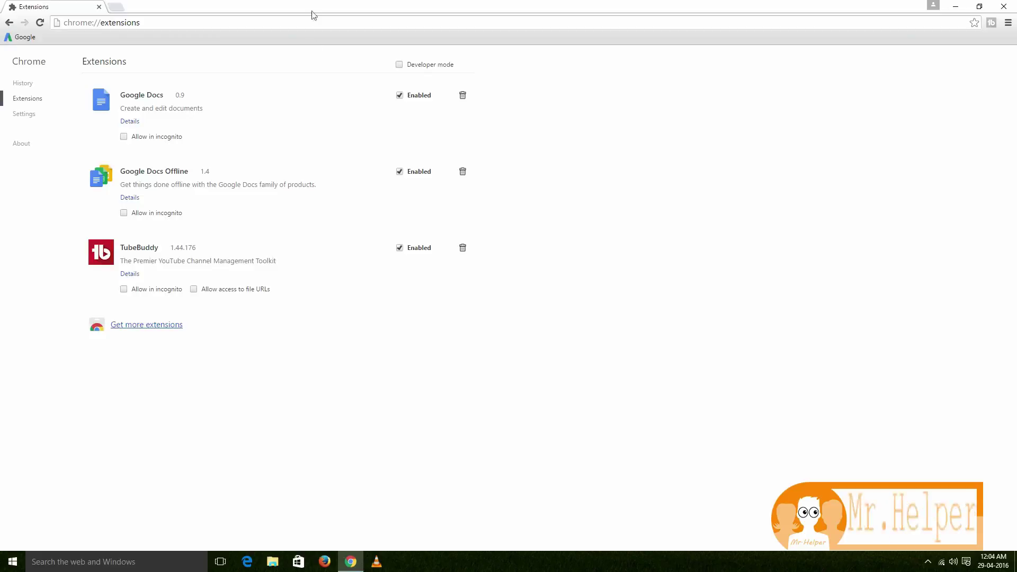
Shrink Chrome and browse This PC to C:\Program Files (x86)\Internet Download Manager
left_click_drag(300, 7, 470, 47)
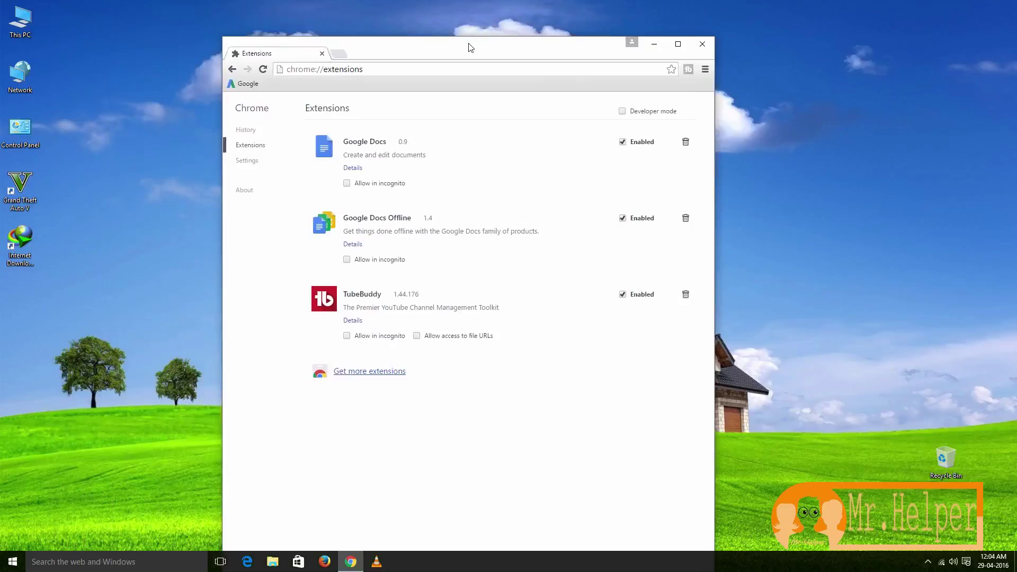
double_click(7, 31)
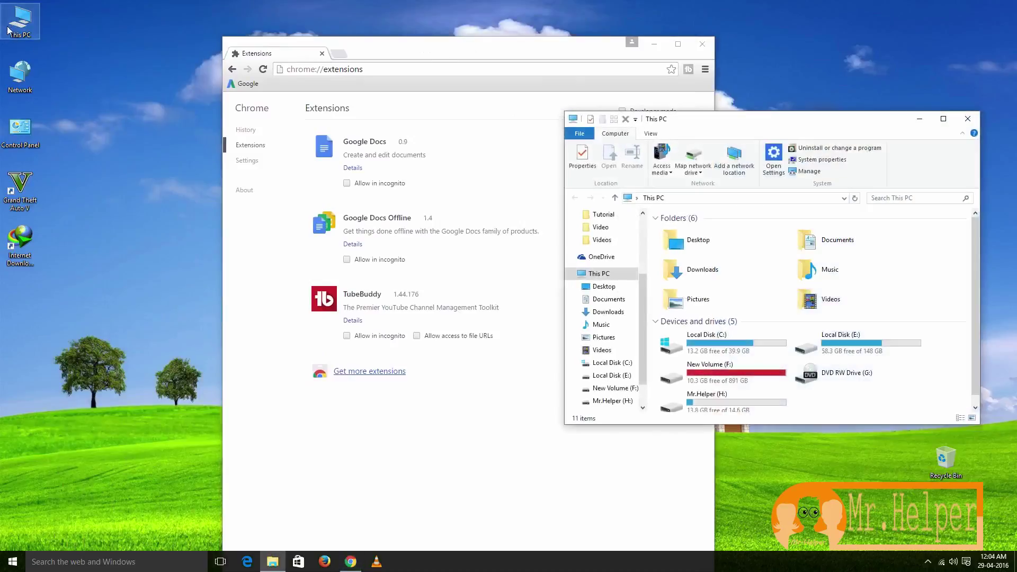
double_click(713, 354)
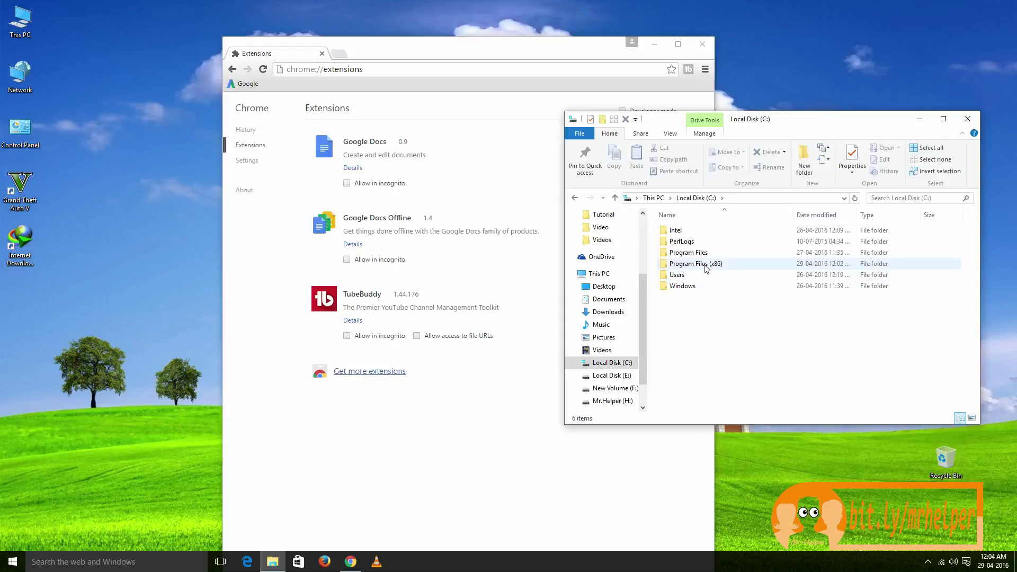
double_click(705, 264)
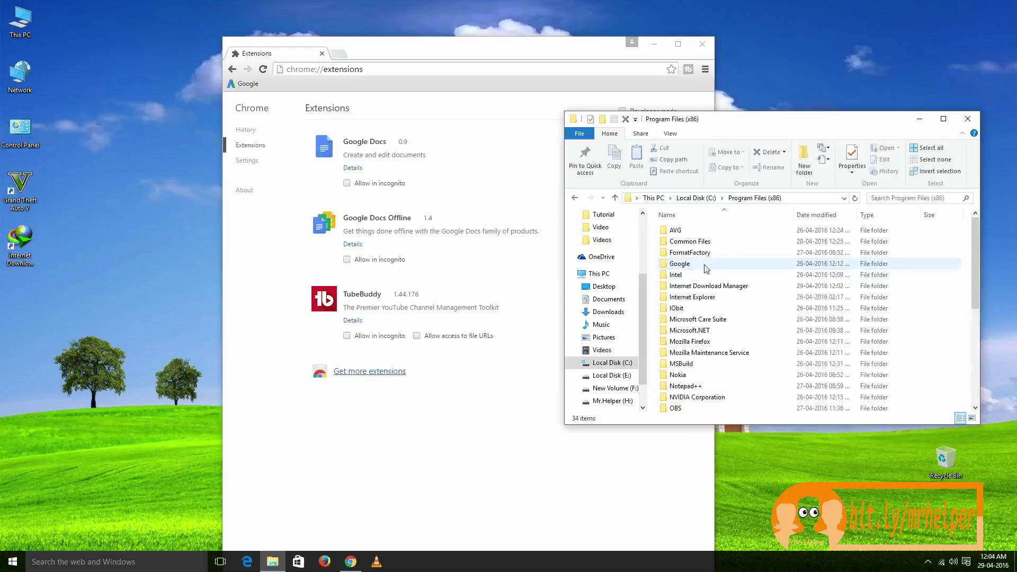
double_click(717, 288)
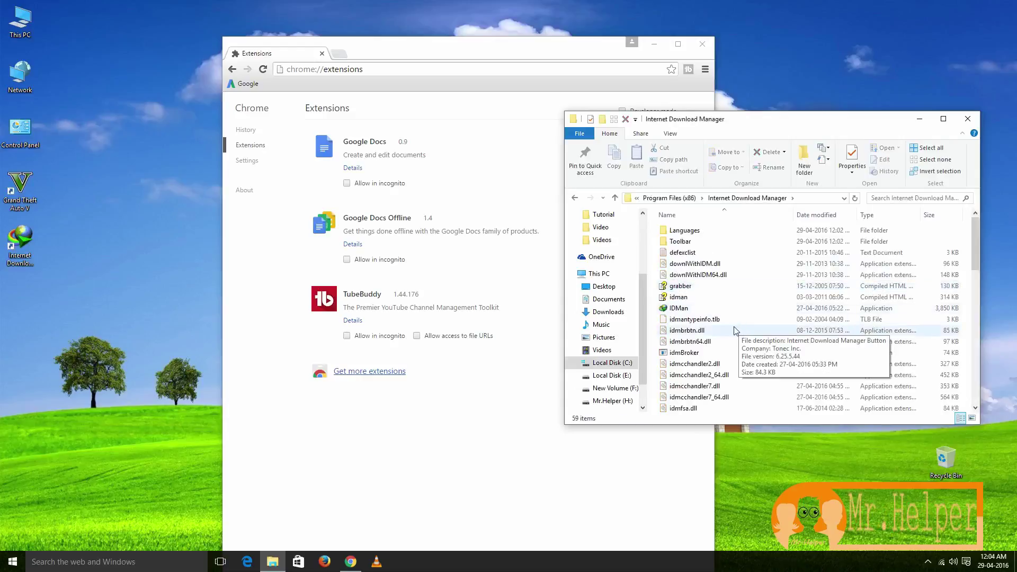
scroll(733, 326, "down", 2)
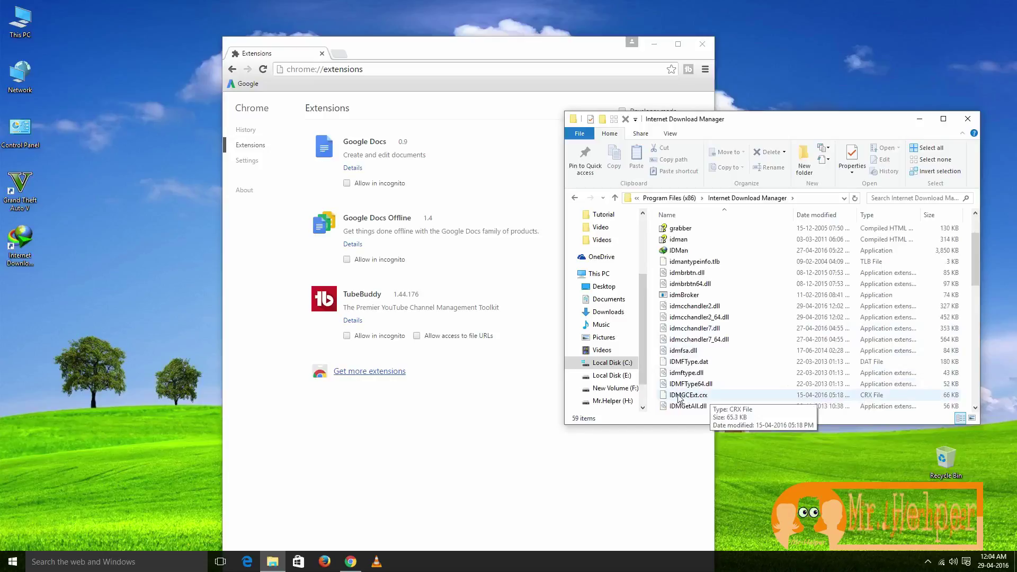
Drag IDMGCExt.crx onto Chrome's Extensions page to add IDM Integration Module 6.25.15, then maximize Chrome
left_click_drag(679, 399, 491, 404)
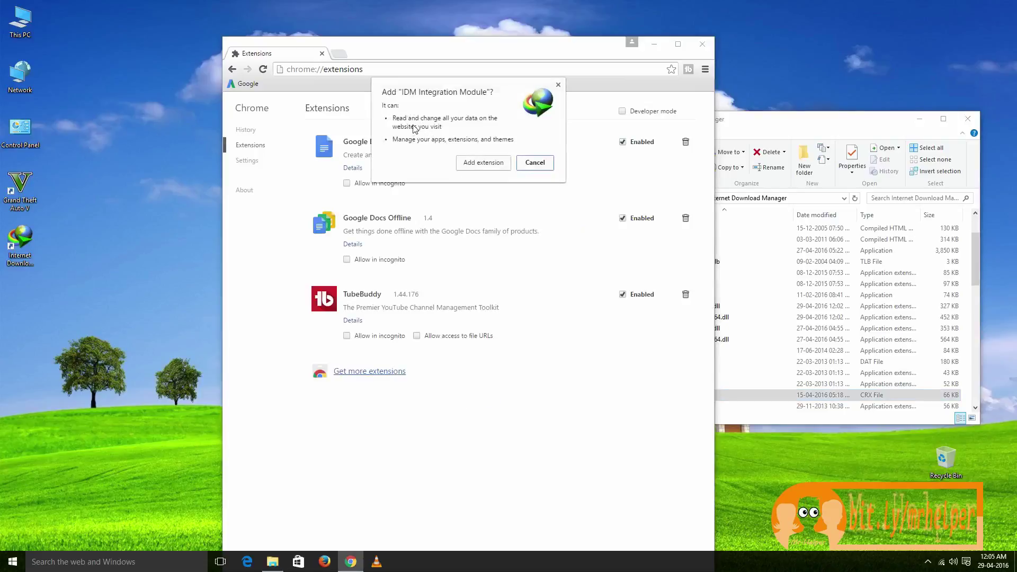
left_click(465, 163)
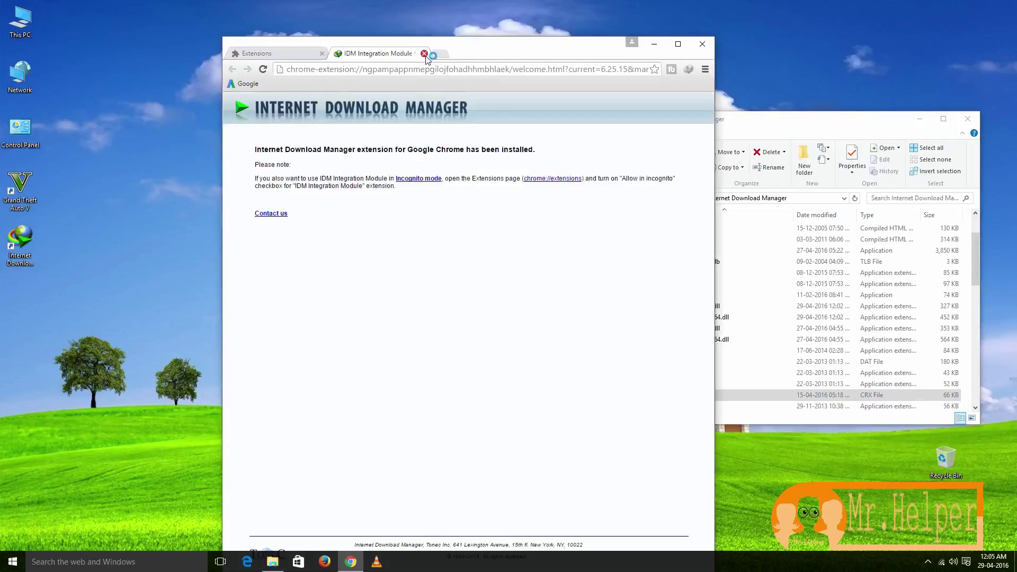
left_click(425, 54)
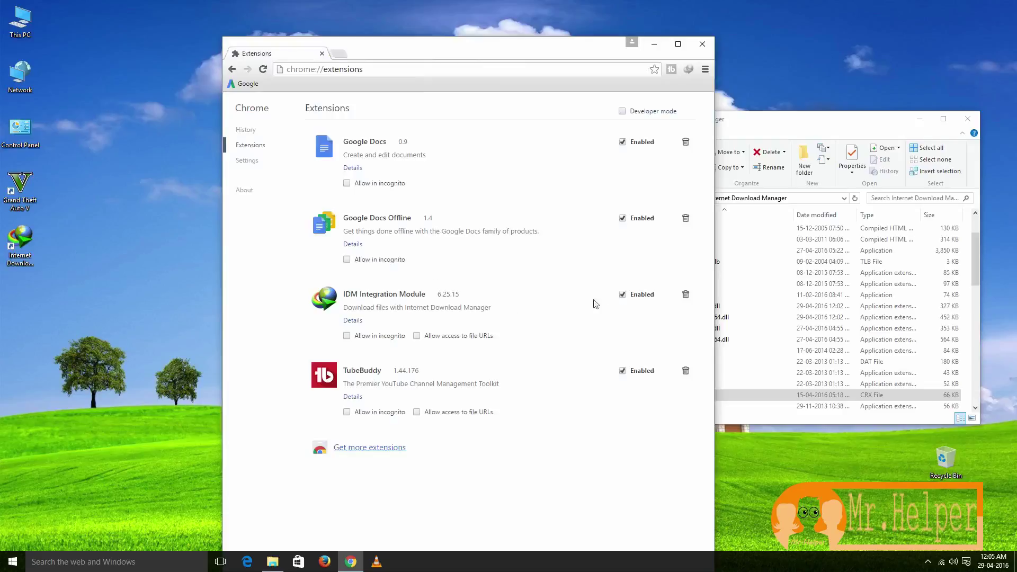
left_click(677, 43)
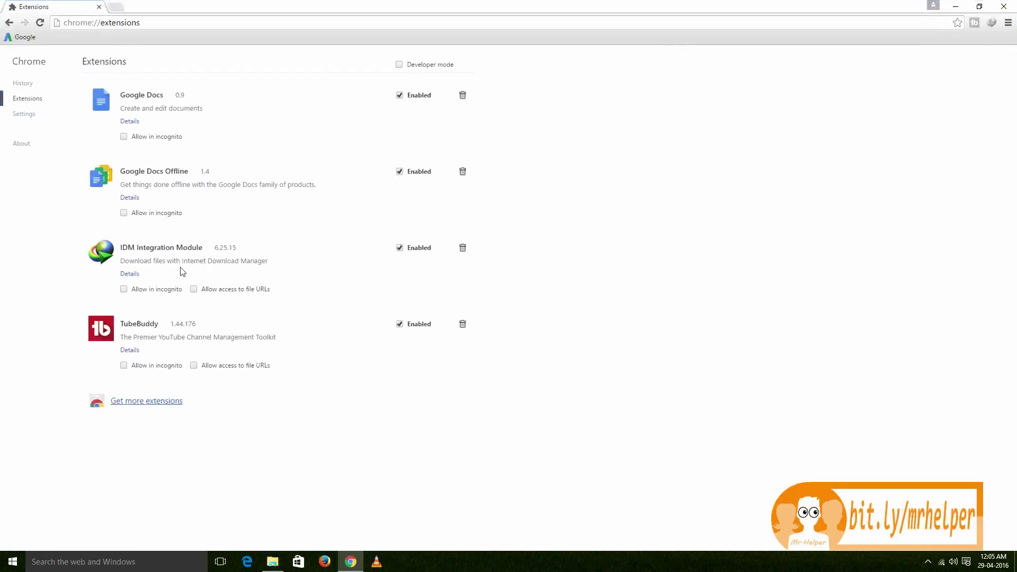
Close all Chrome tabs and the Internet Download Manager folder window
left_click(112, 7)
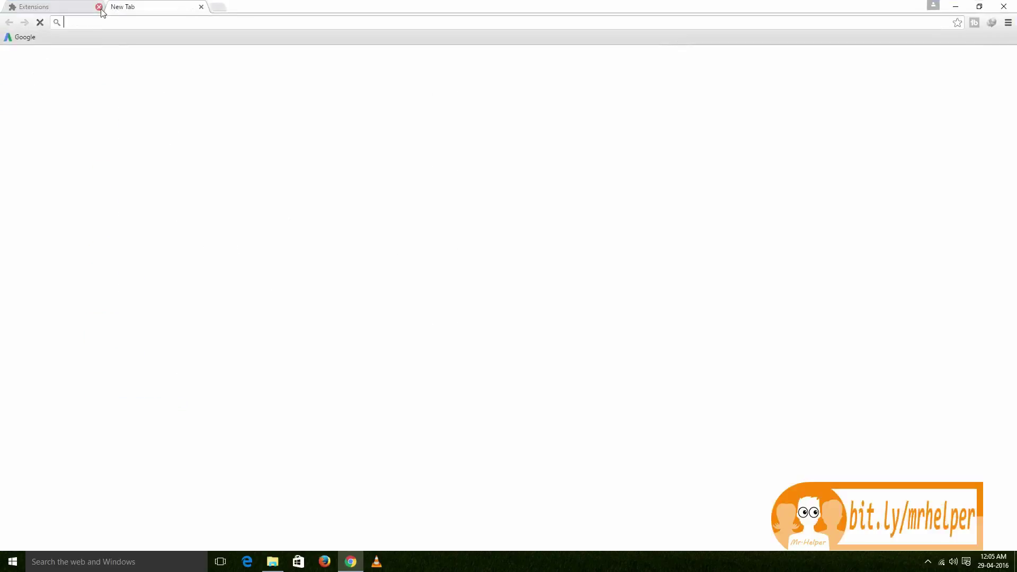
left_click(99, 7)
left_click(1004, 7)
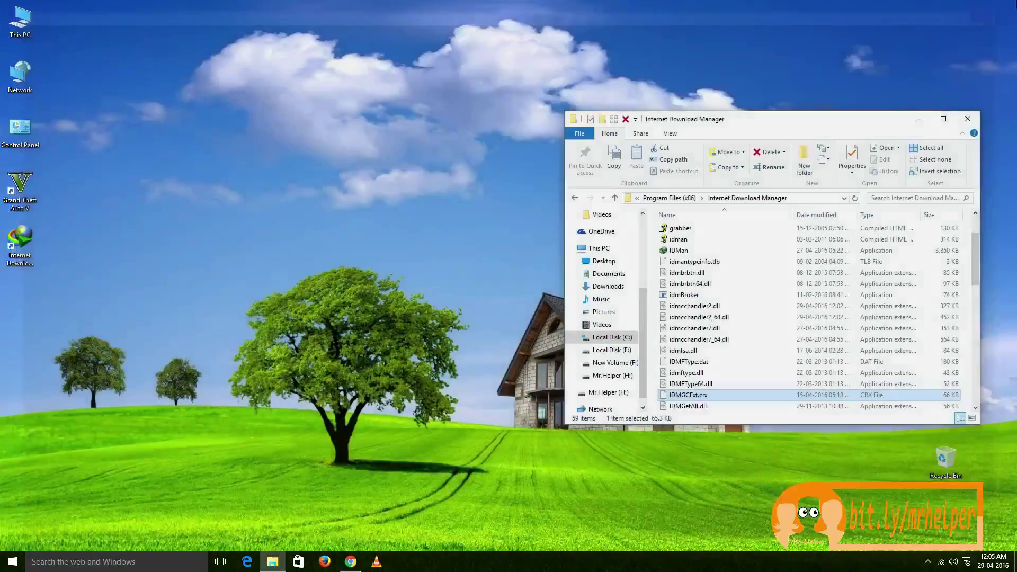
left_click(967, 119)
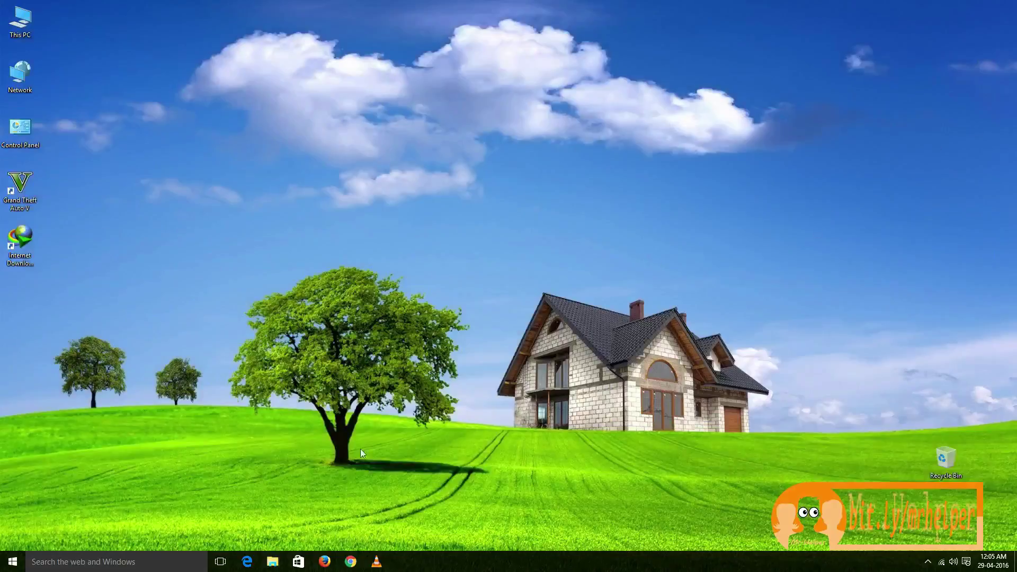
Search 'in' from the taskbar to launch Internet Explorer
left_click(137, 566)
type("in")
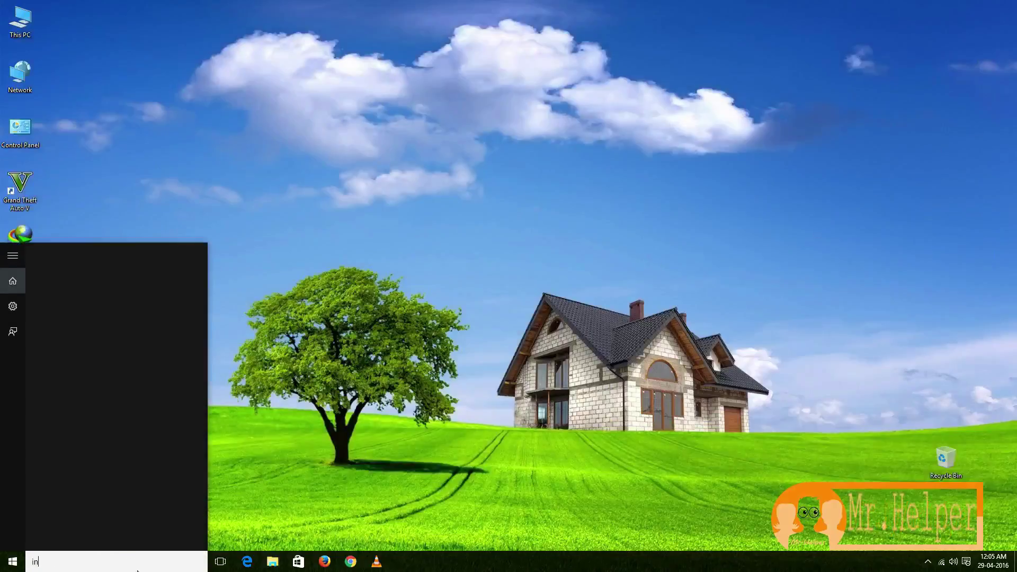
key("Escape")
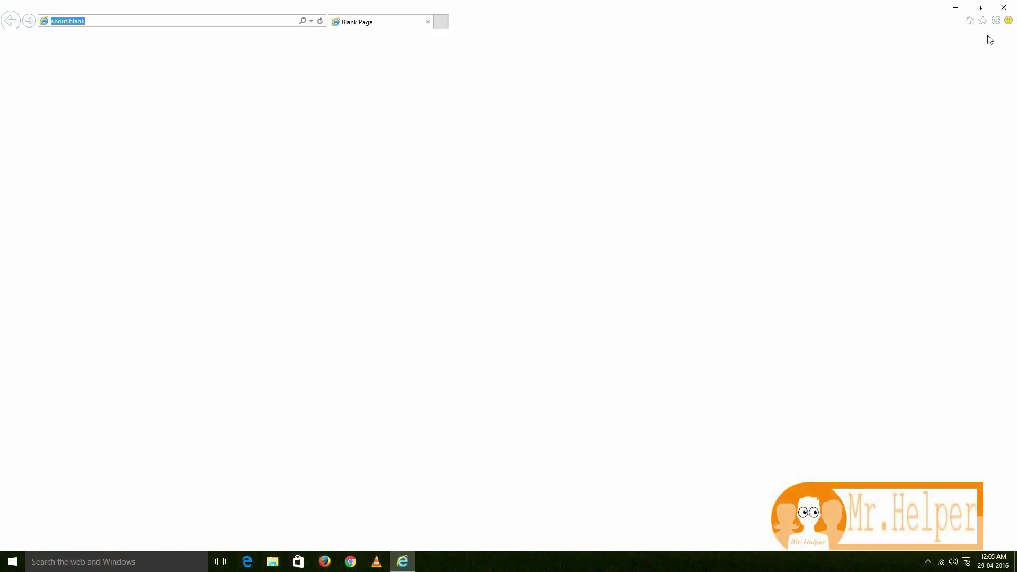
Enable Tonec's IDM integration add-on in Internet Explorer's Manage add-ons
left_click(996, 21)
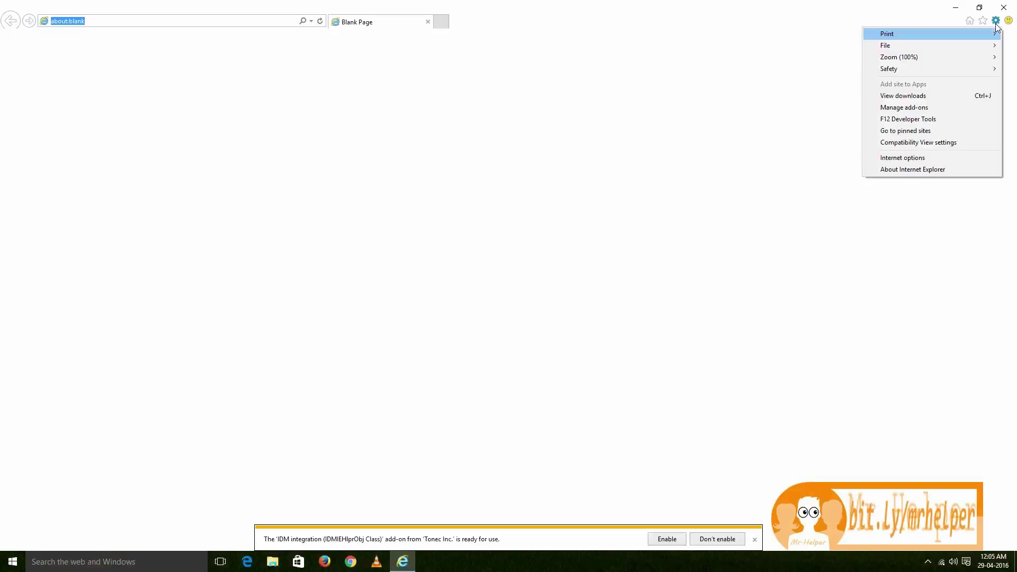
left_click(933, 107)
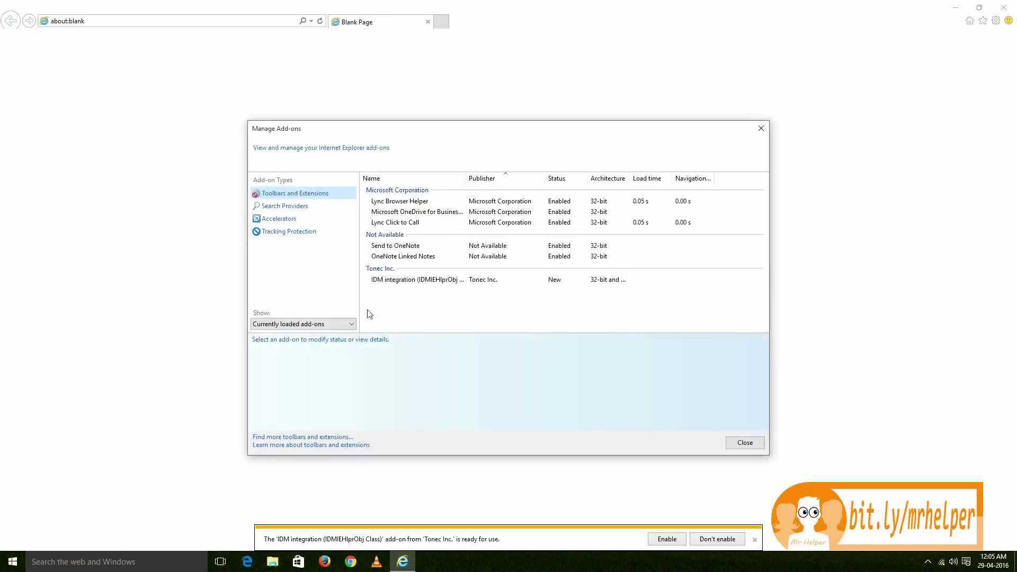
left_click(394, 281)
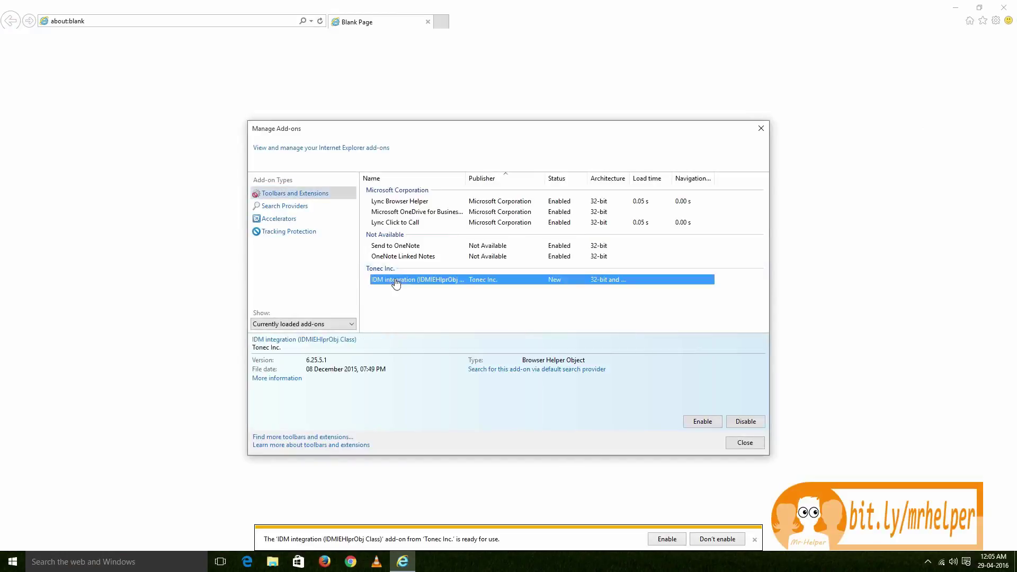
left_click(700, 424)
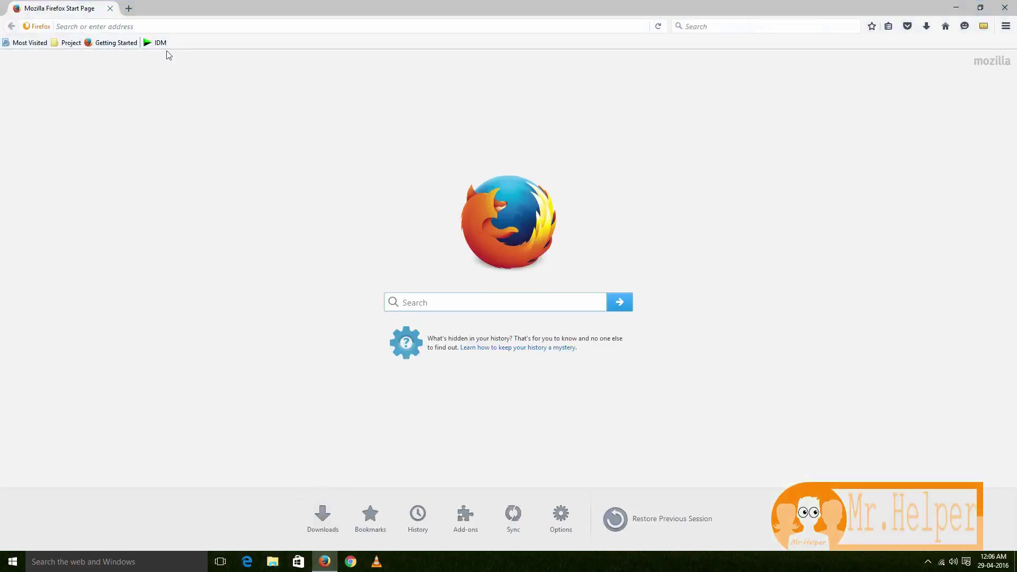
Open the IDM Firefox integration page and save the 420 KB idmmzcc.xpi to disk
left_click(161, 44)
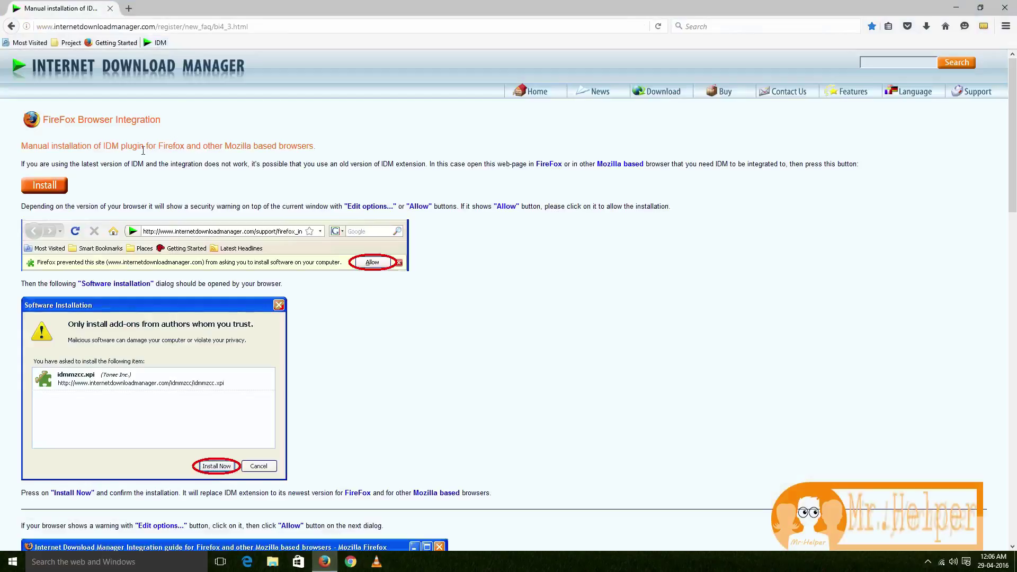
left_click(261, 26)
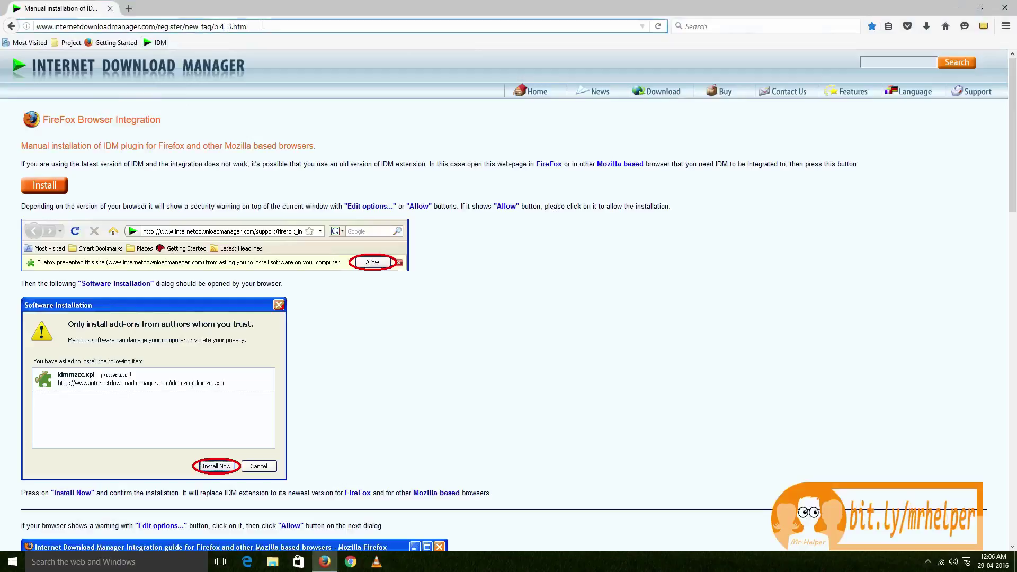
left_click(47, 186)
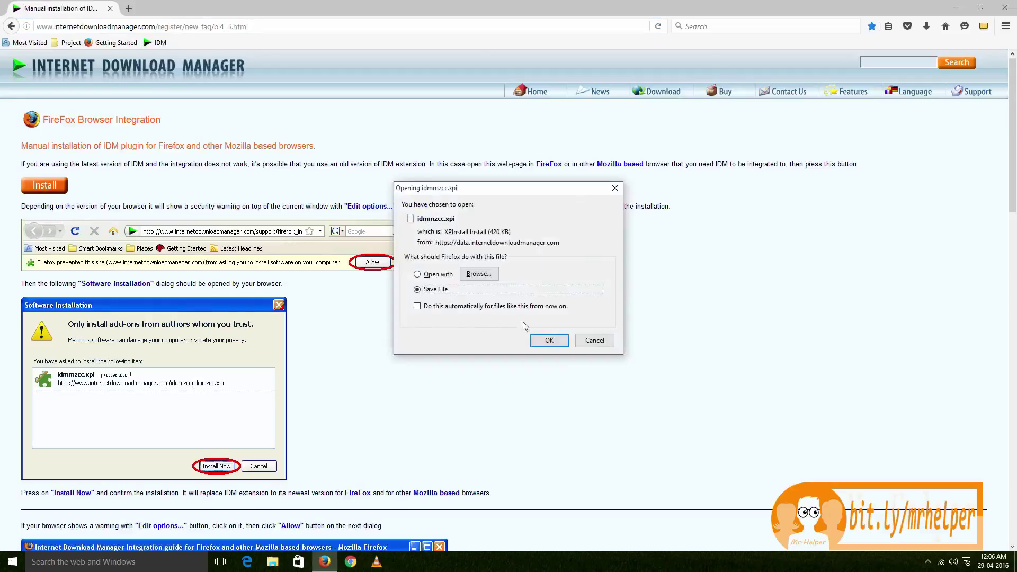
left_click(549, 342)
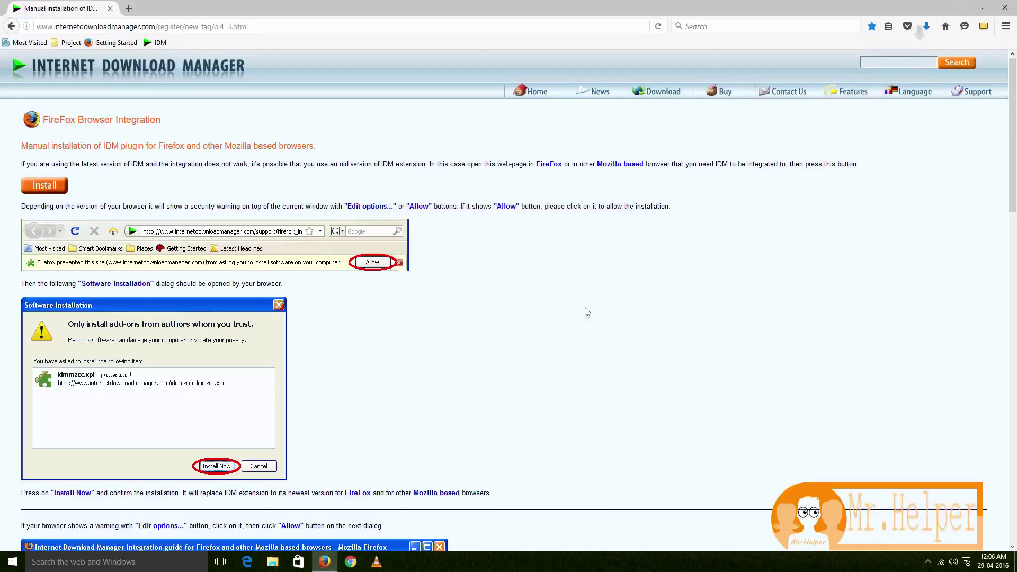
left_click(926, 25)
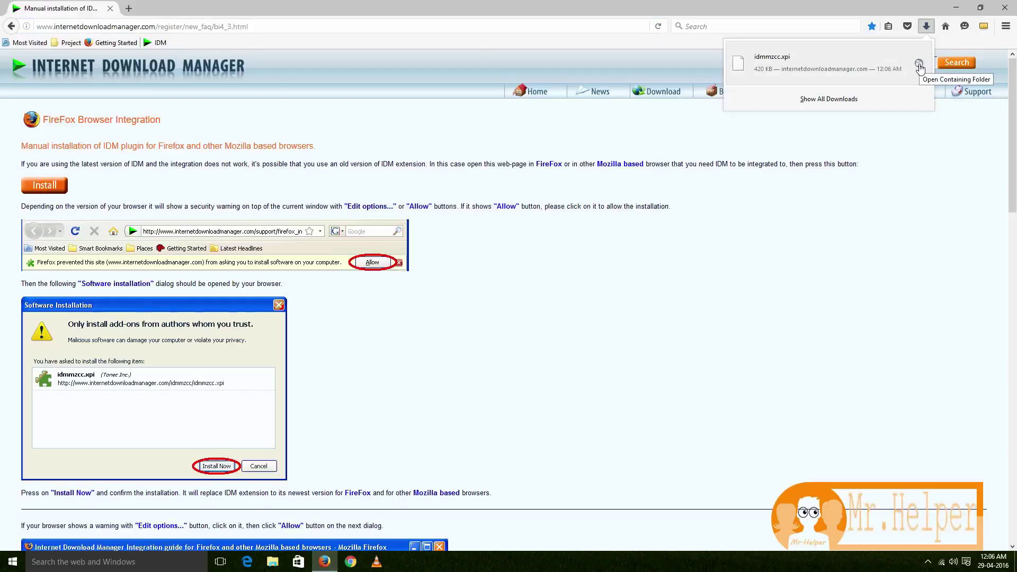
Show idmmzcc.xpi in its folder and look through Firefox's main menu
left_click(919, 65)
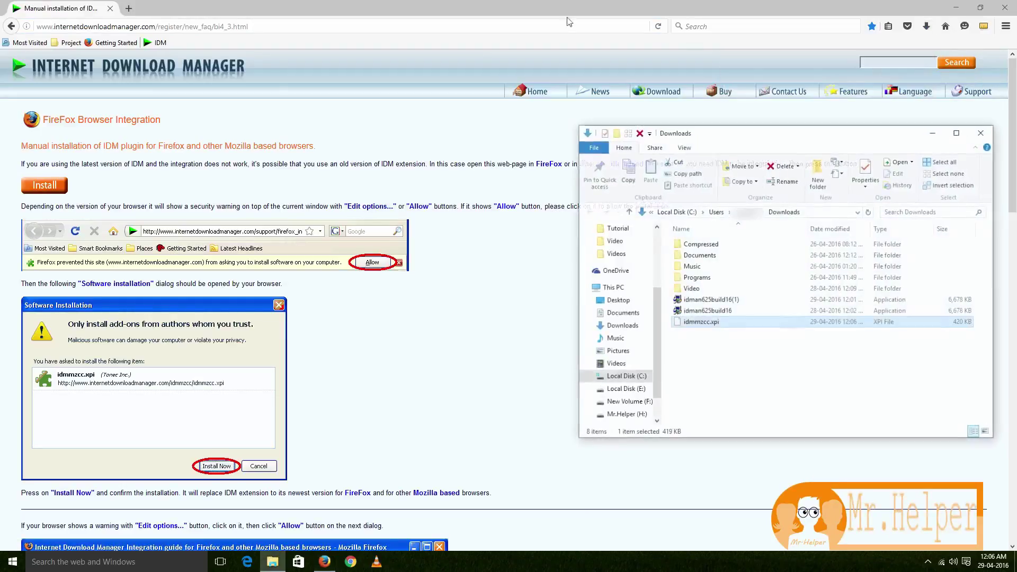
left_click(1004, 30)
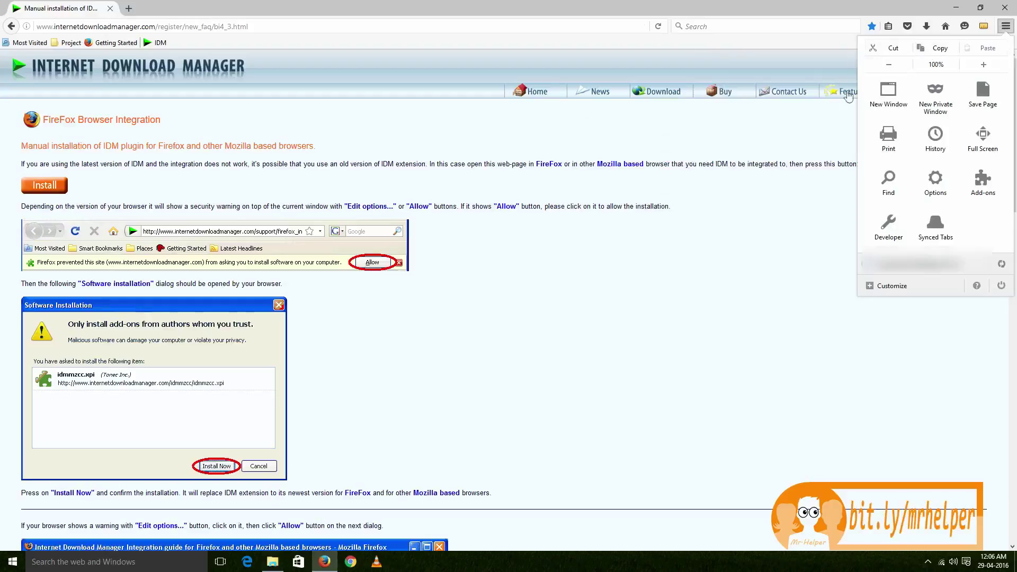
left_click(792, 274)
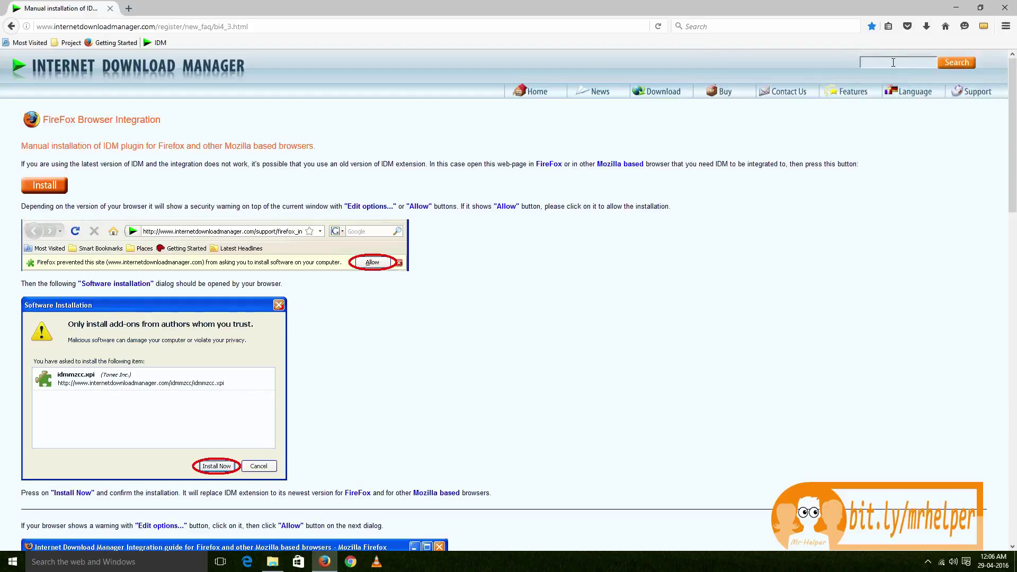
key("alt")
key("alt")
left_click(1006, 26)
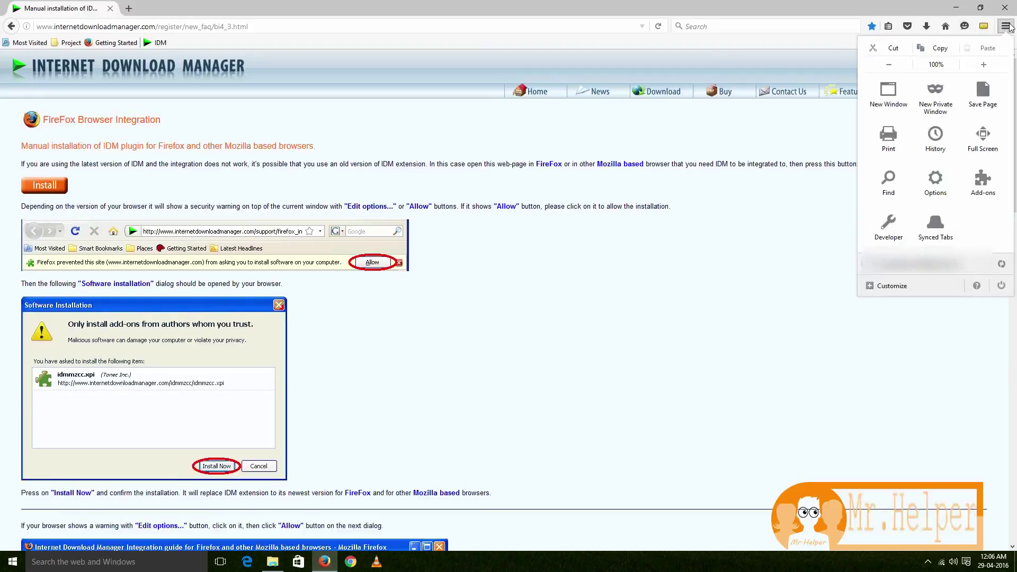
left_click(801, 212)
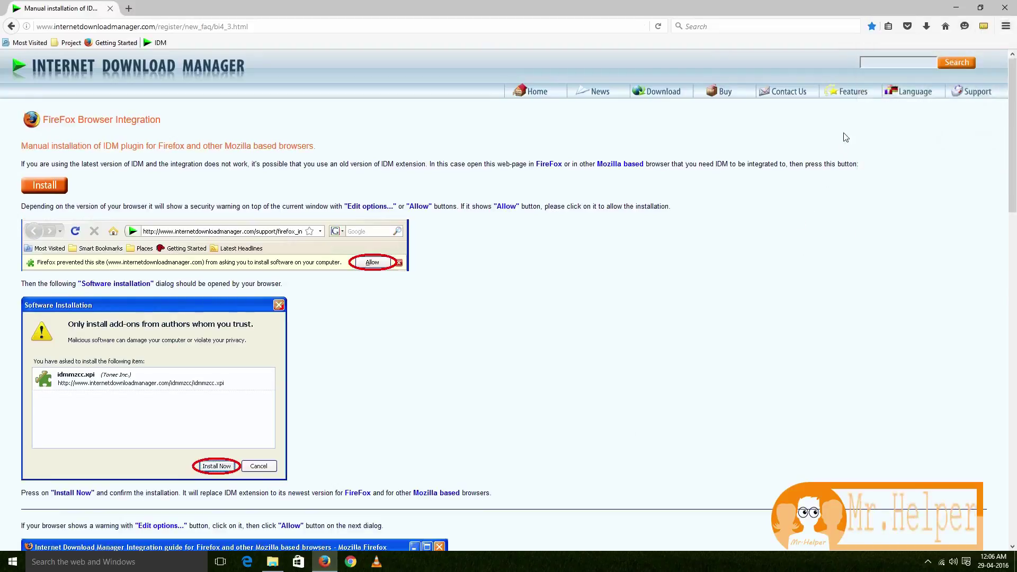
Open the Add-ons Manager's Extensions list, closing the old add-ons tab and dismissing MeasureIt
left_click(1005, 29)
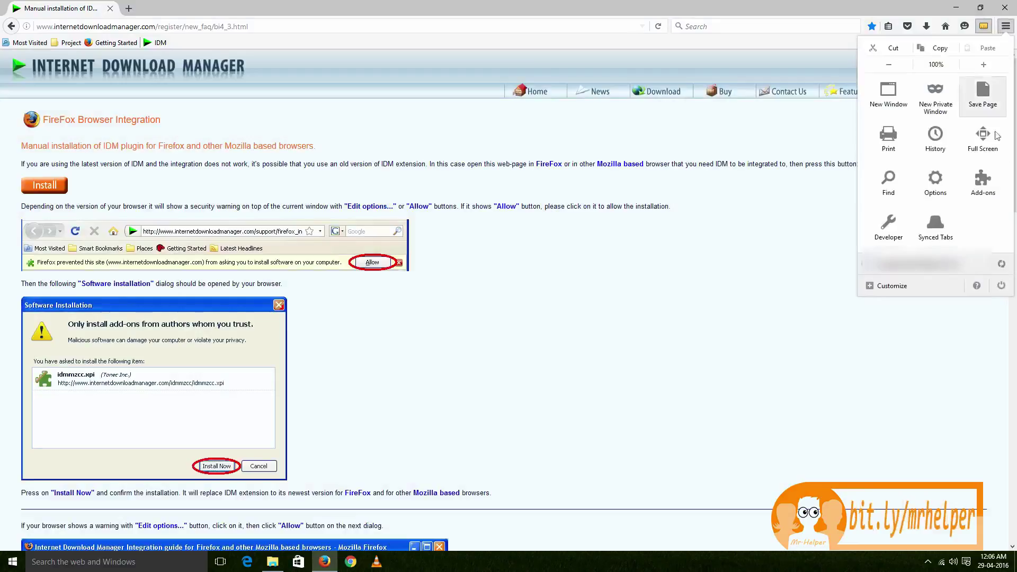
left_click(983, 180)
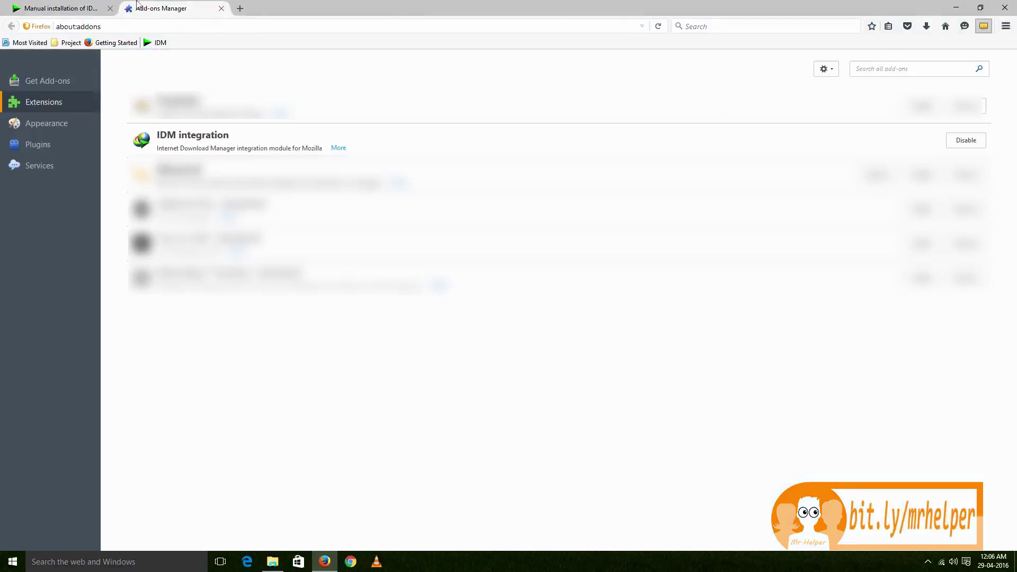
left_click(221, 9)
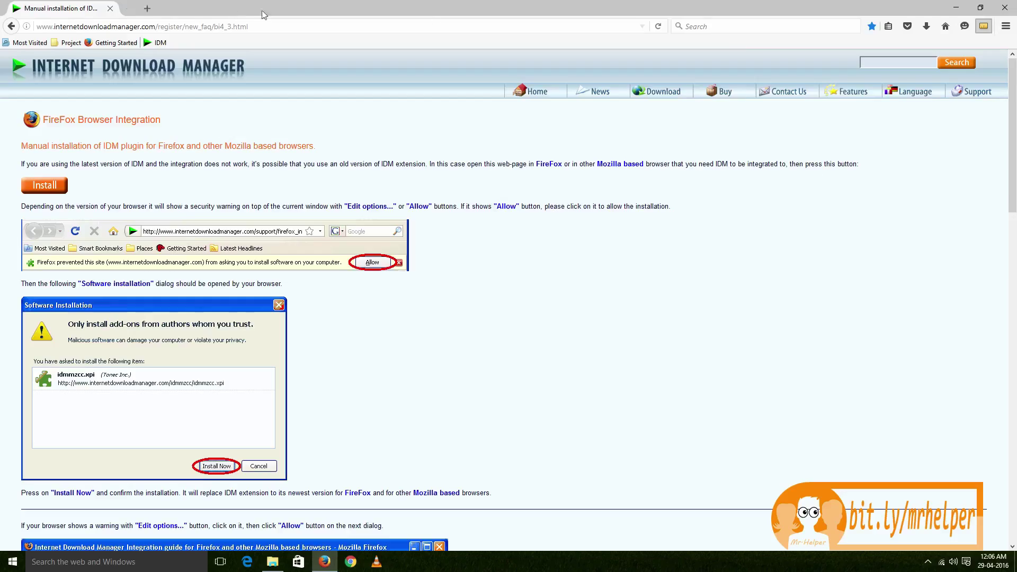
left_click(985, 30)
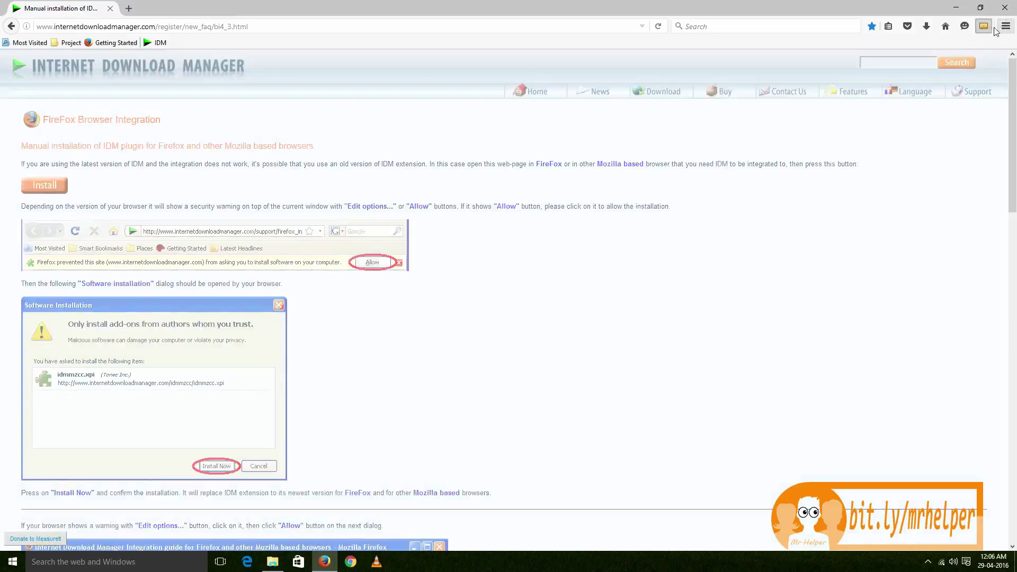
key("Escape")
left_click(1006, 27)
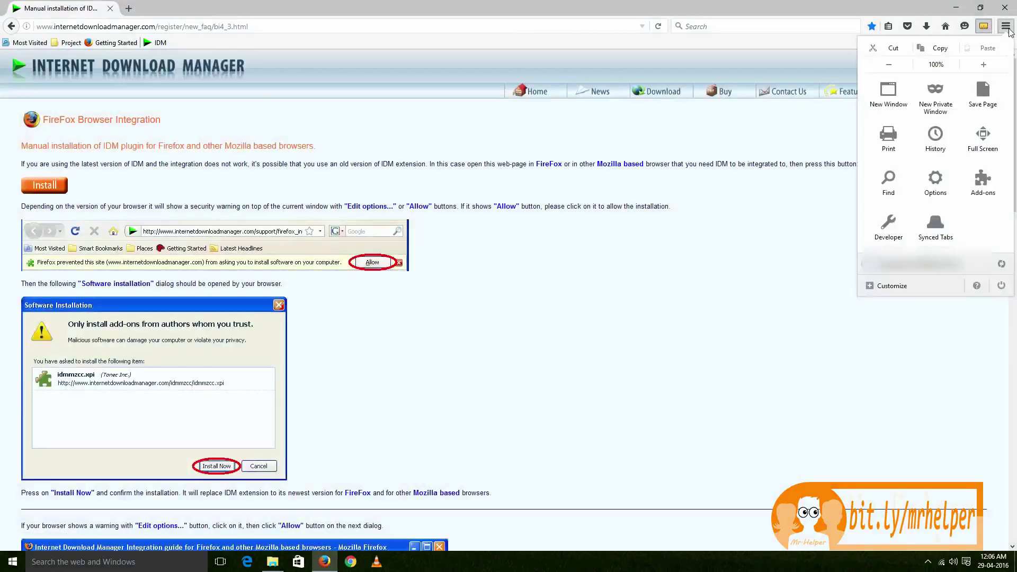
key("Escape")
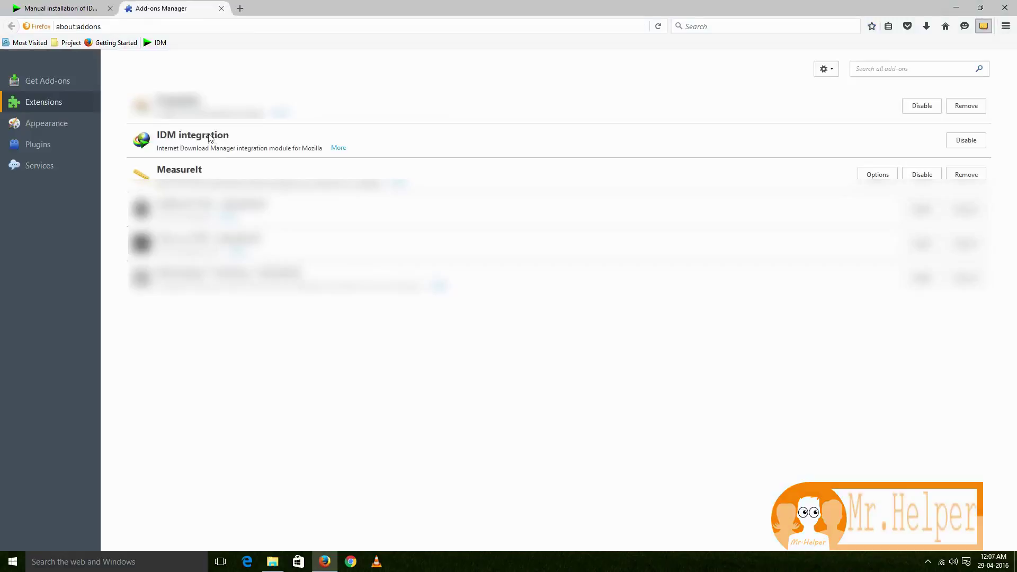
Disable IDM integration, then try installing idmmzcc.xpi from Downloads, which fails as corrupt
left_click(965, 140)
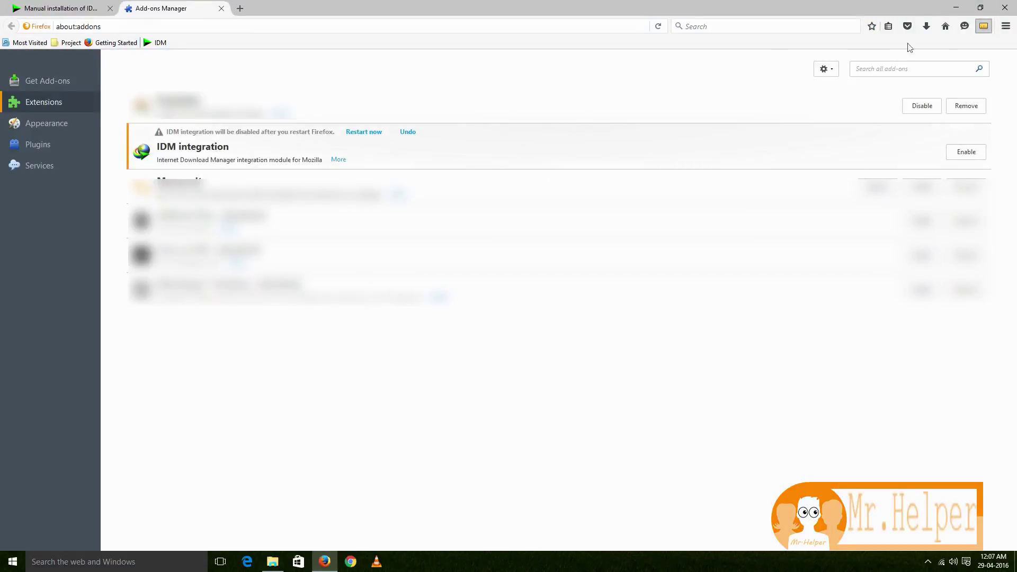
left_click(832, 76)
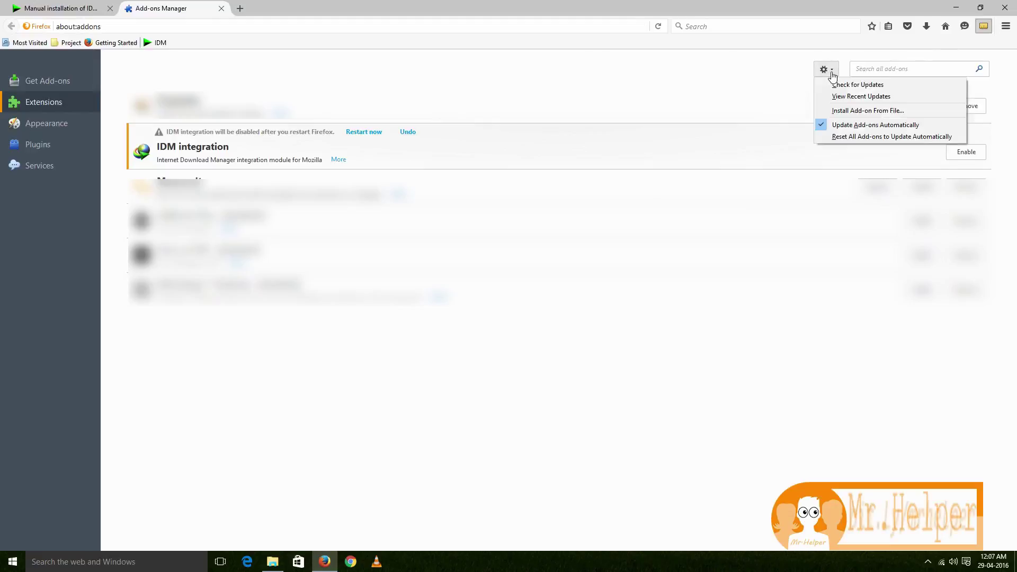
left_click(835, 114)
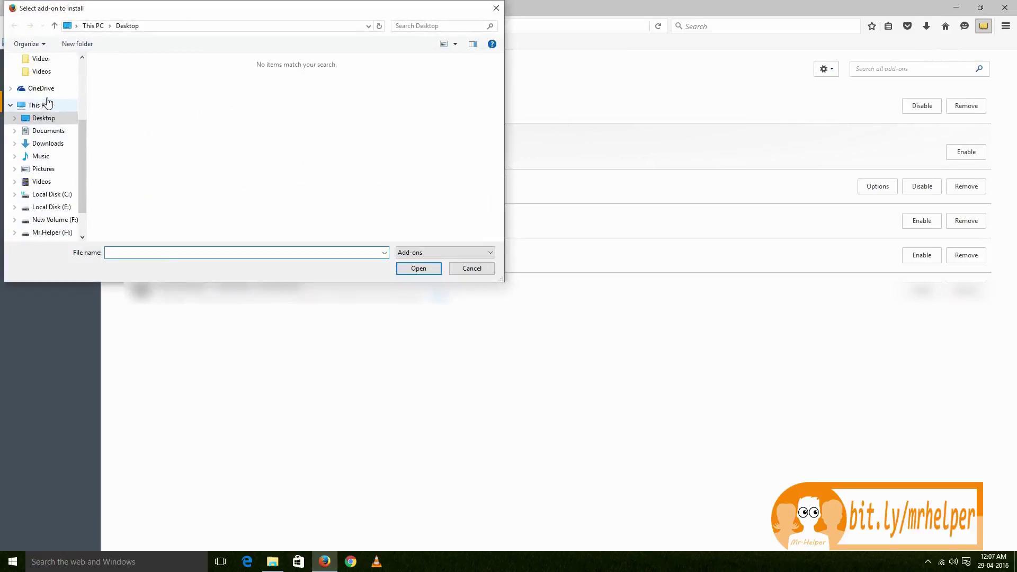
left_click(55, 131)
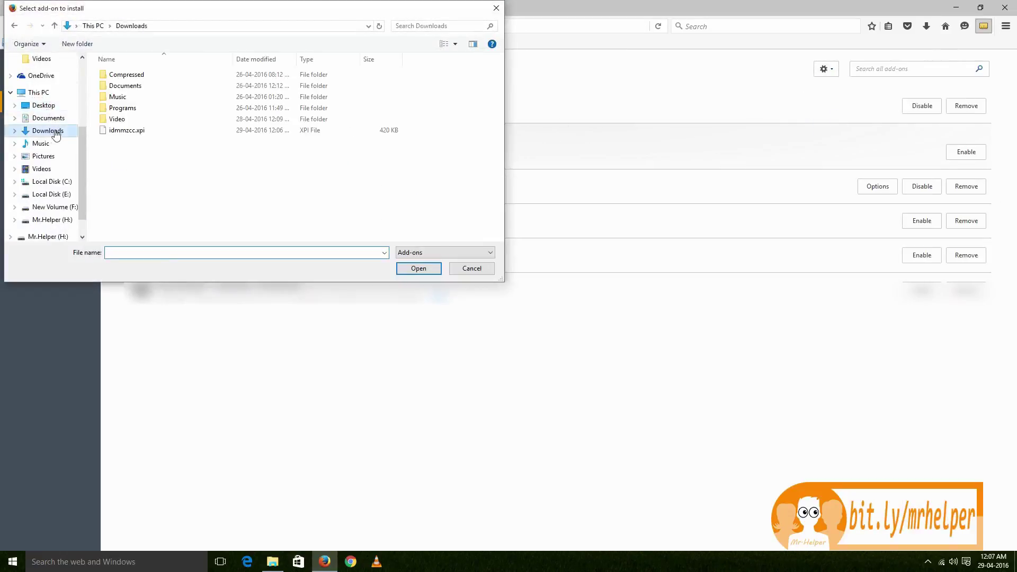
double_click(134, 132)
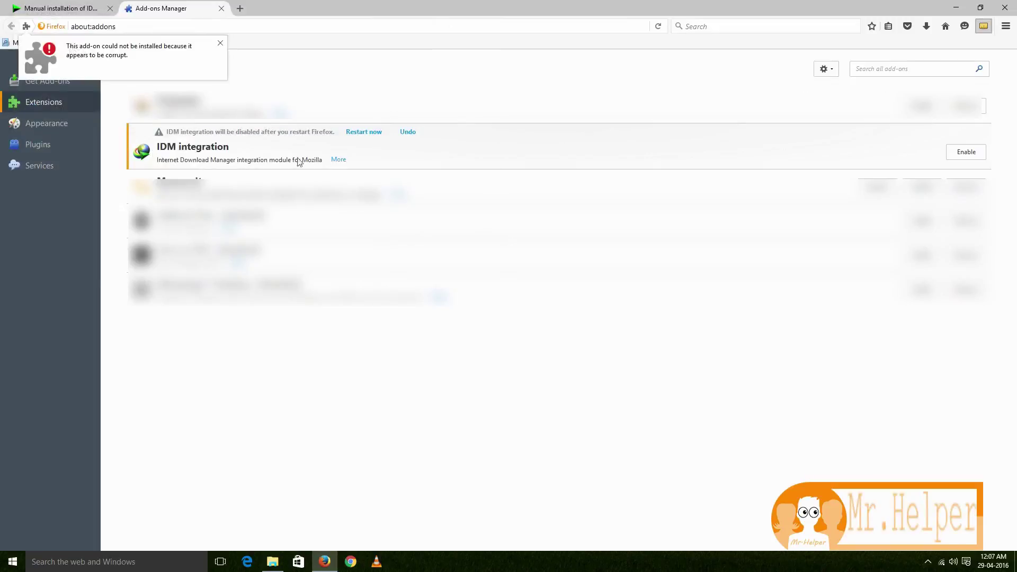
Restart Firefox to apply the disable, retry installing idmmzcc.xpi, and dismiss the corrupt error
key("alt+Tab")
left_click(372, 133)
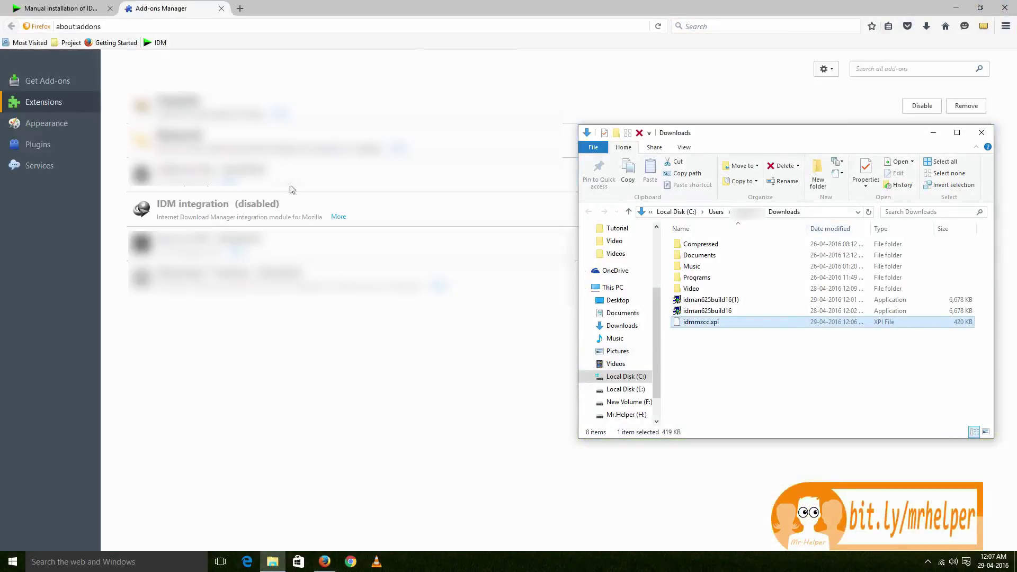
left_click_drag(783, 131, 559, 372)
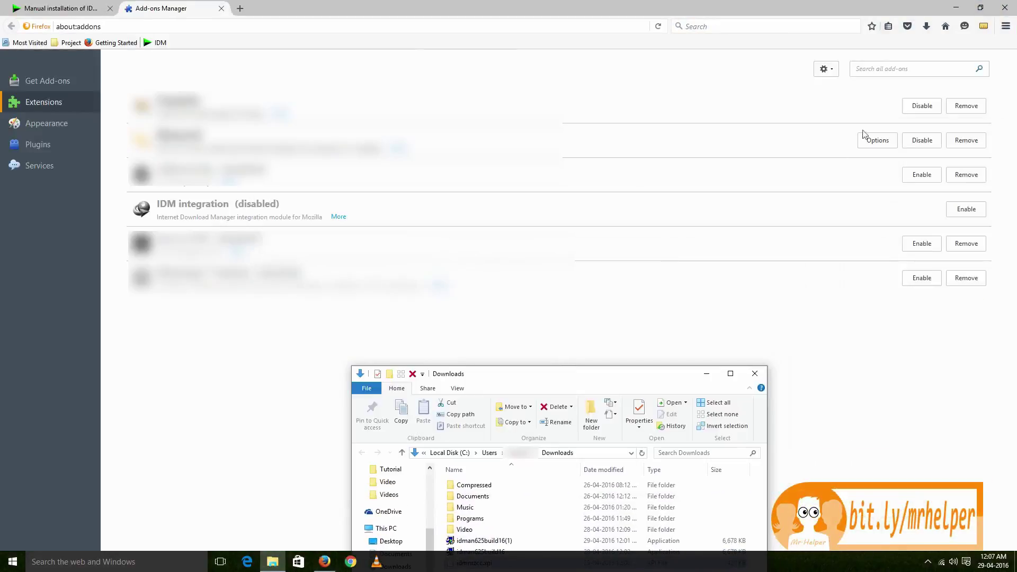
left_click(823, 69)
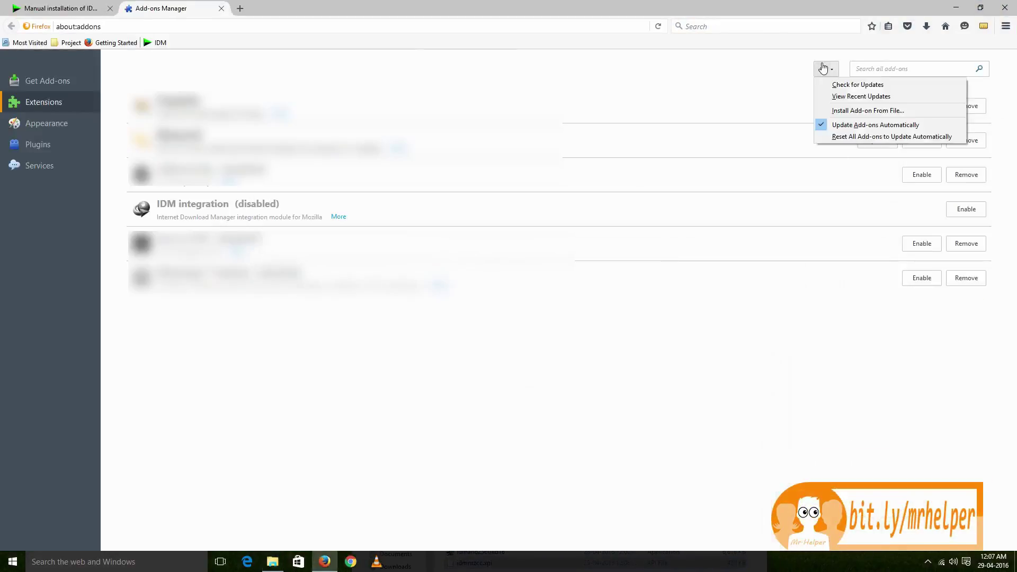
left_click(848, 113)
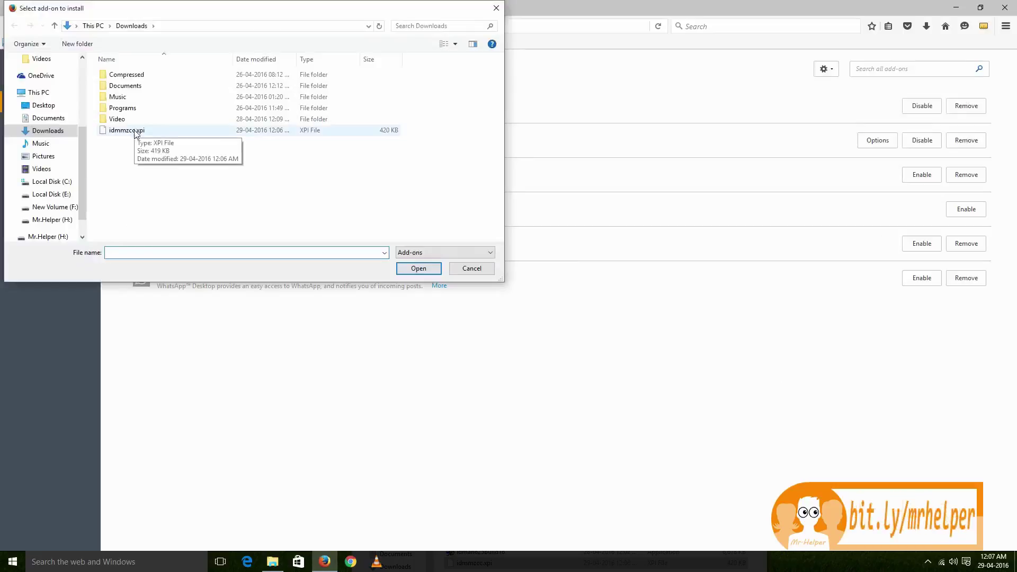
double_click(135, 131)
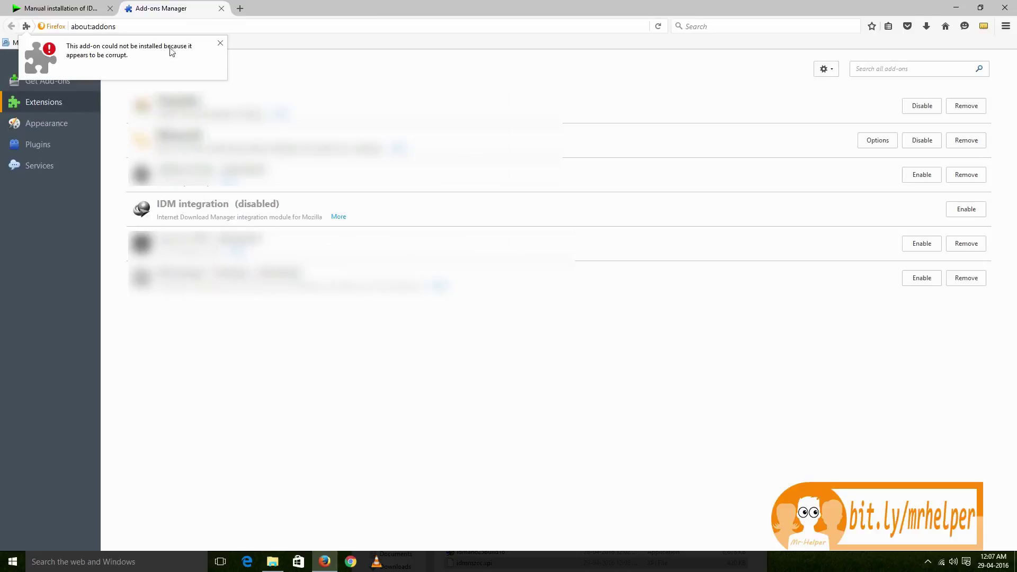
left_click(219, 43)
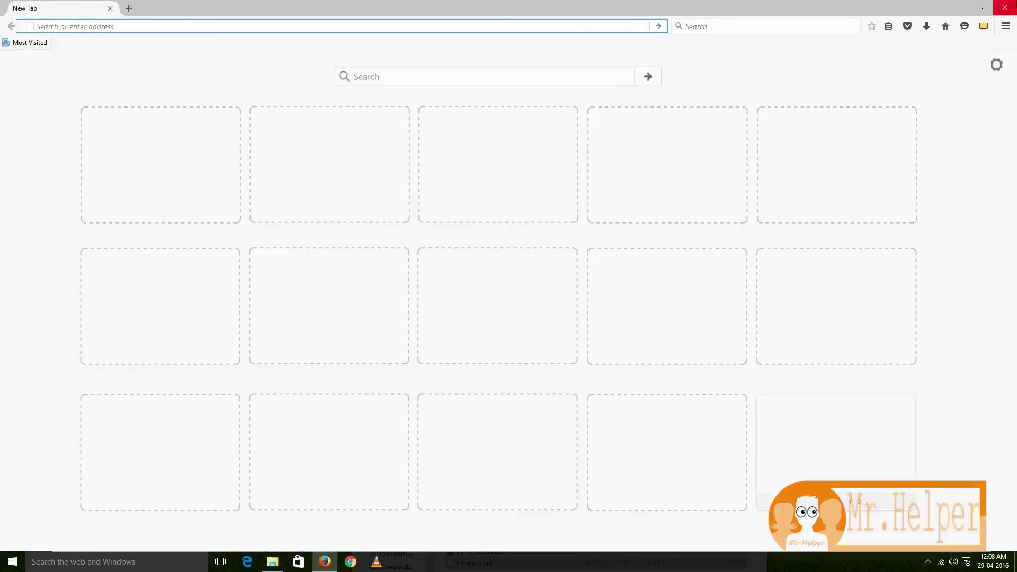
Close Firefox and the Downloads folder, then relaunch Firefox
left_click(1005, 8)
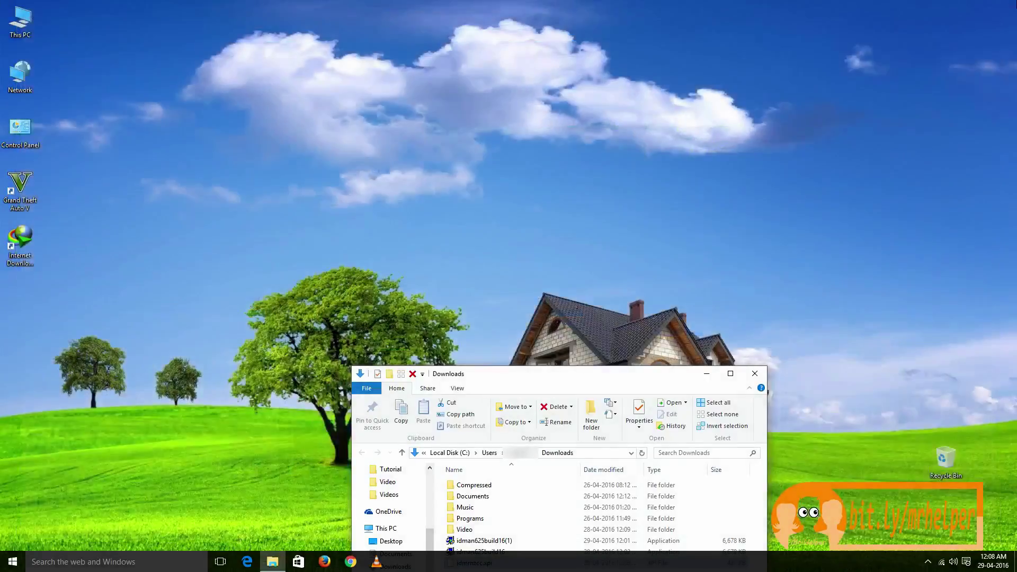
left_click(756, 375)
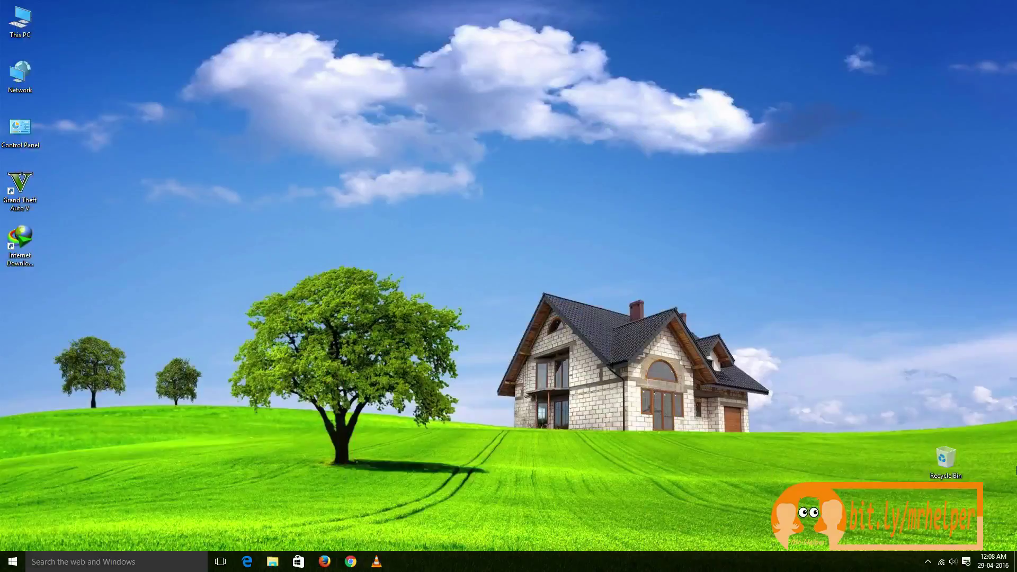
left_click(325, 562)
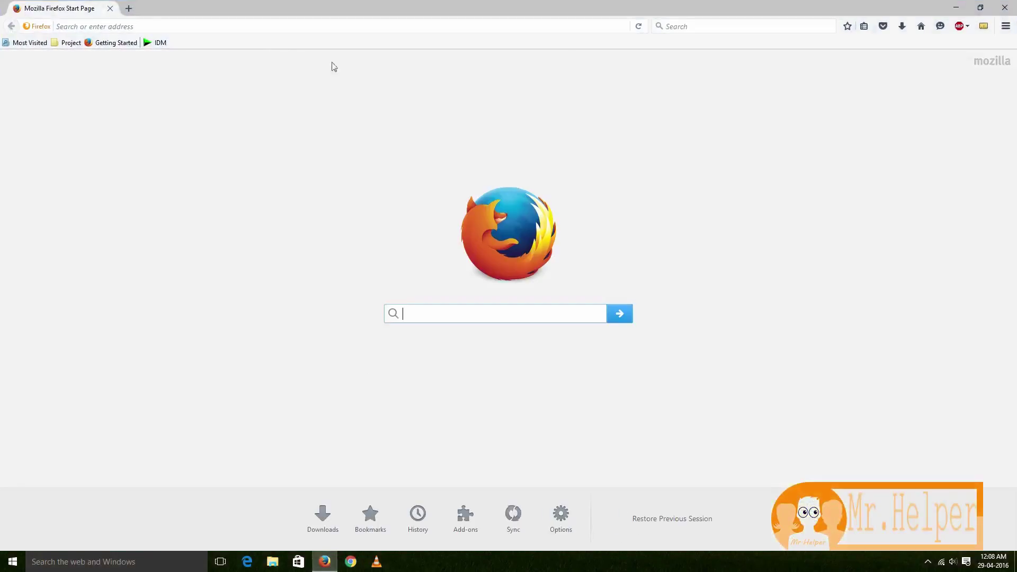
Hand the IDM trial installer download to IDM, decline the firewall instructions, and close Firefox
left_click(151, 45)
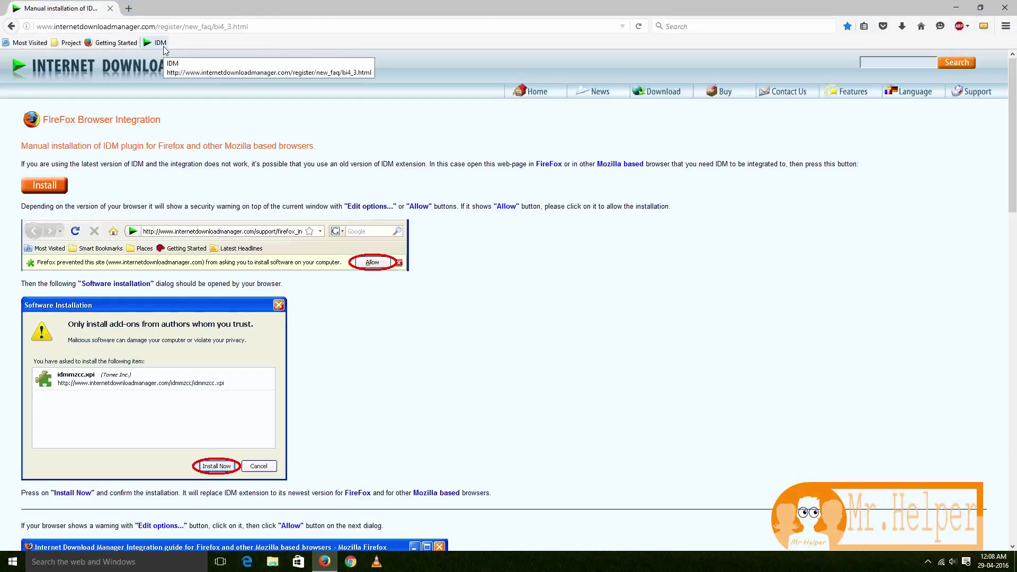
left_click(654, 94)
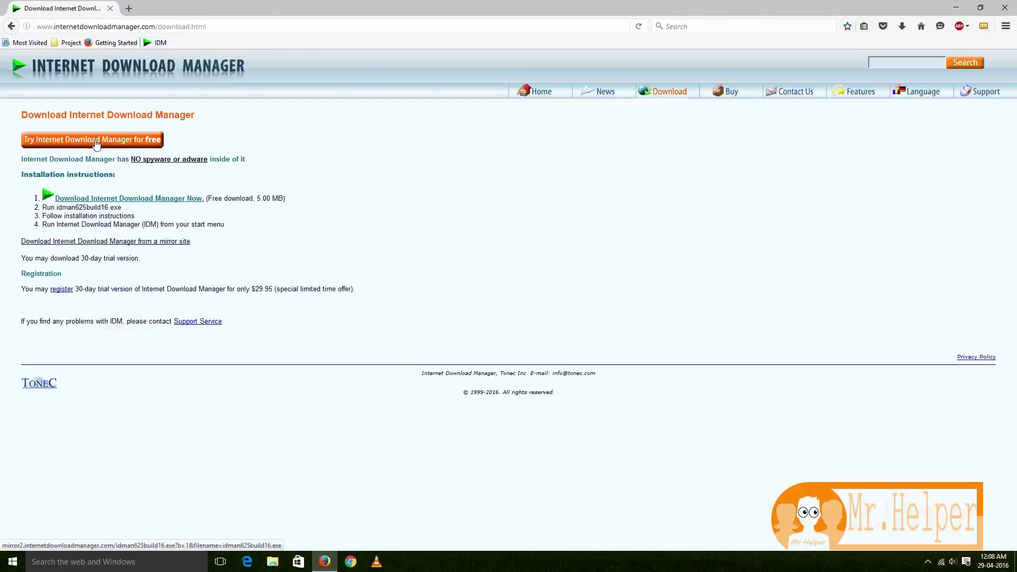
right_click(96, 141)
left_click(155, 327)
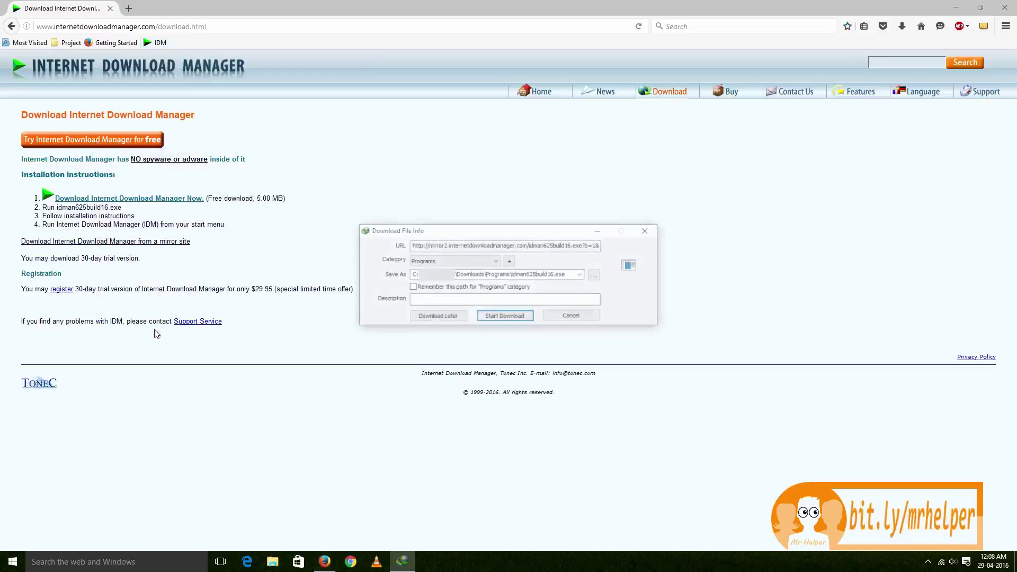
left_click(506, 317)
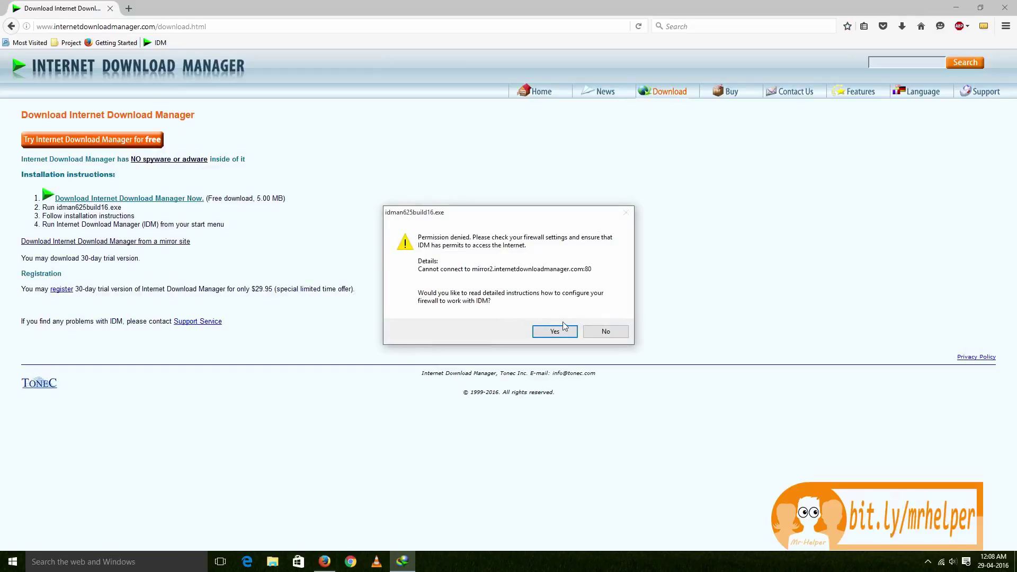
left_click(604, 333)
left_click(1005, 7)
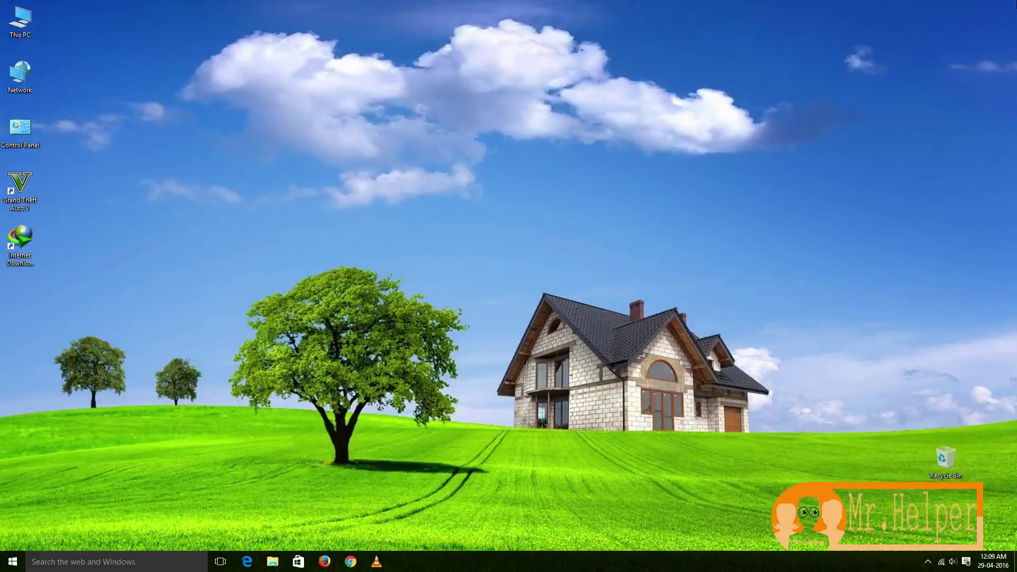
Open AVG Enhanced Firewall's advanced settings on the application rules list
left_click(928, 561)
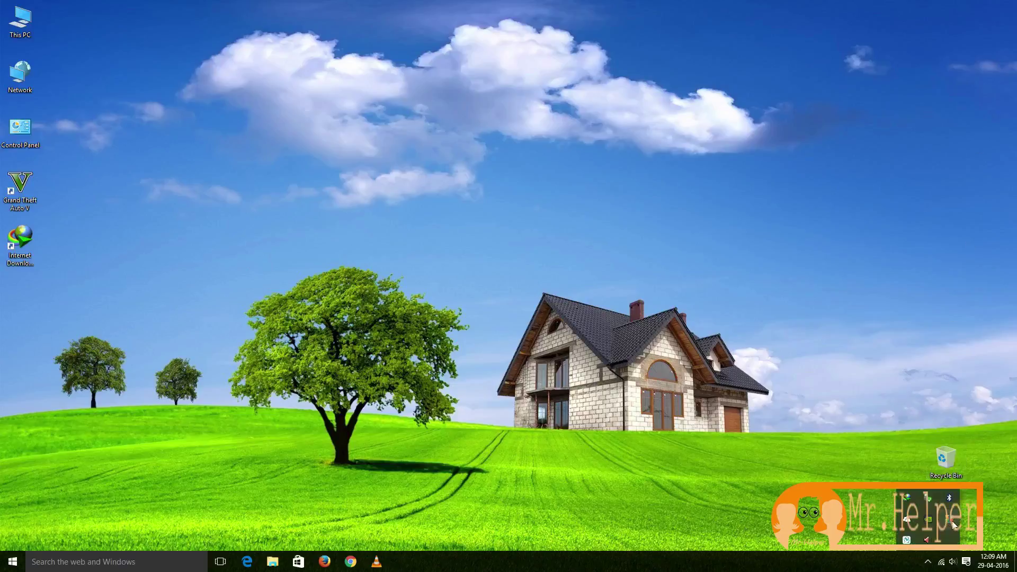
left_click(928, 519)
left_click(739, 304)
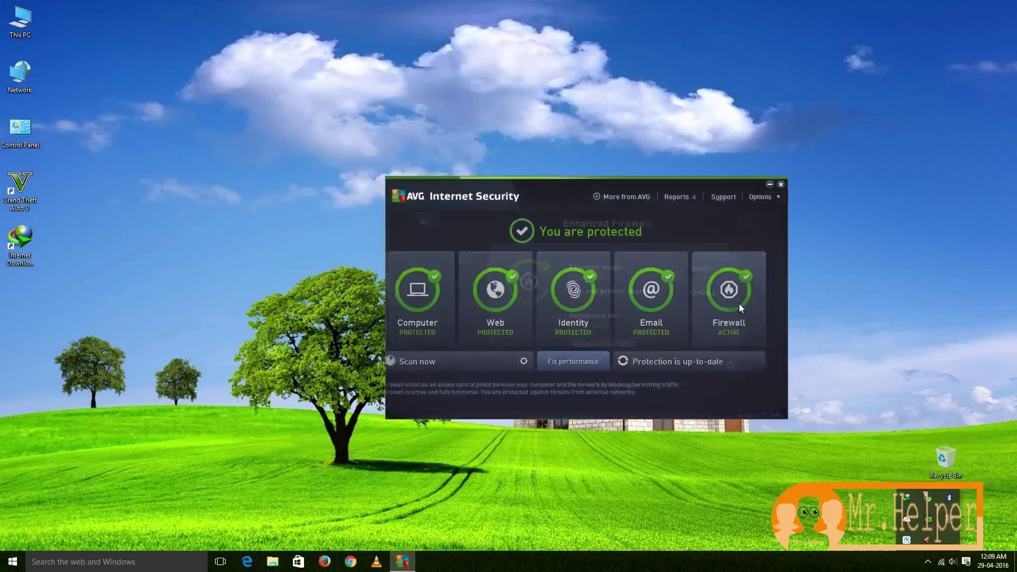
left_click(702, 366)
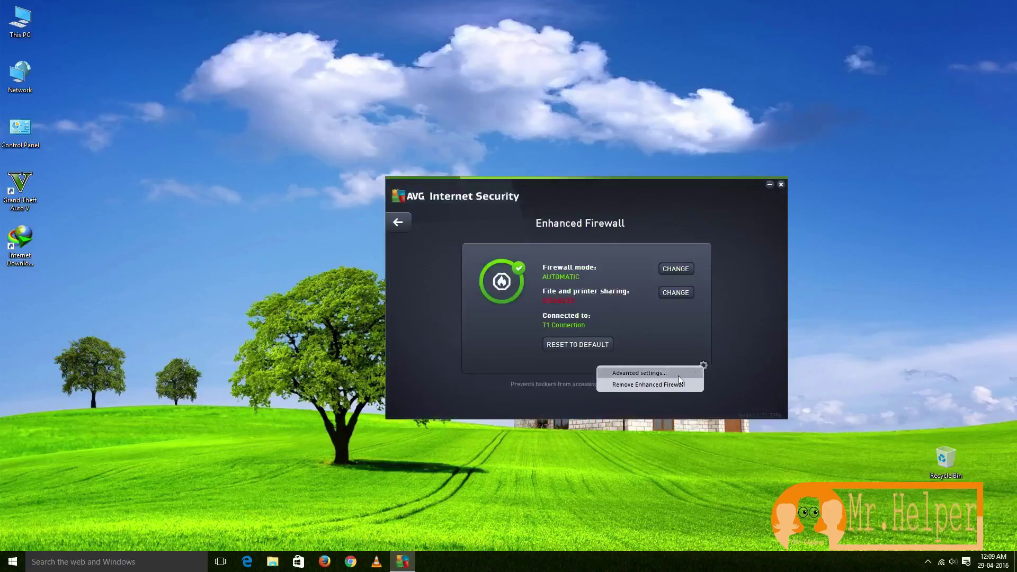
left_click(678, 373)
left_click(334, 175)
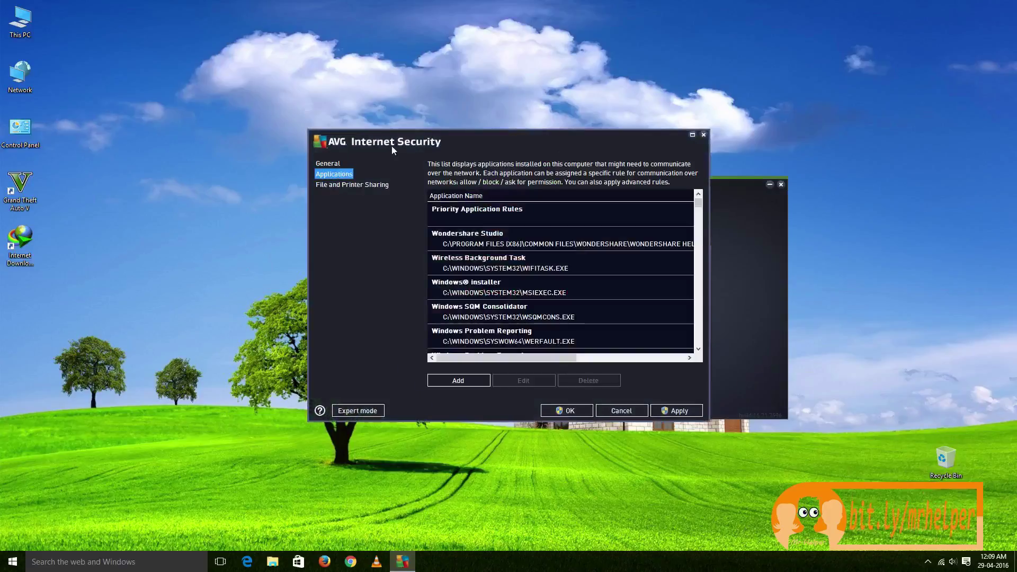
double_click(398, 141)
scroll(409, 234, "down", 6)
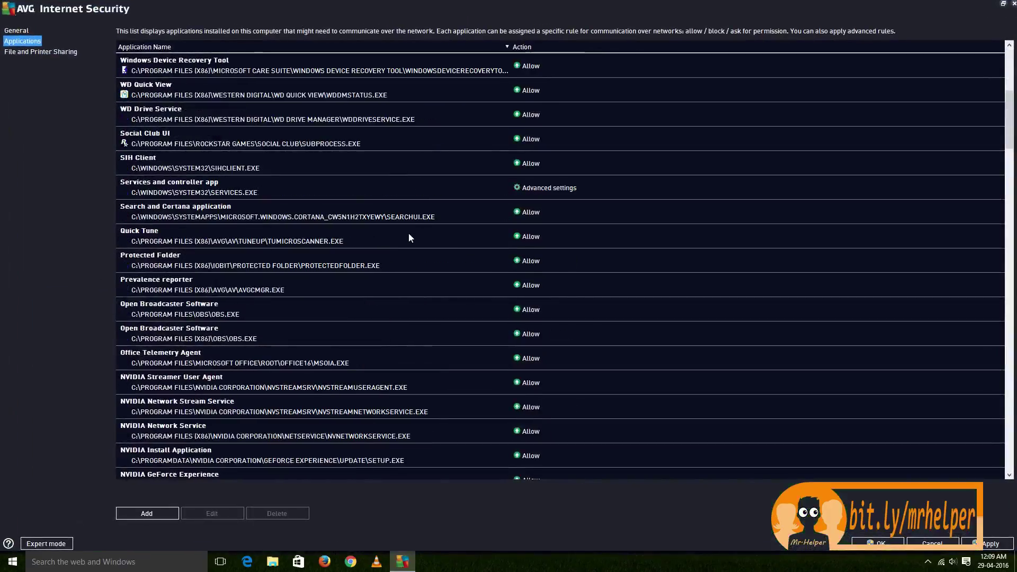
scroll(409, 234, "down", 8)
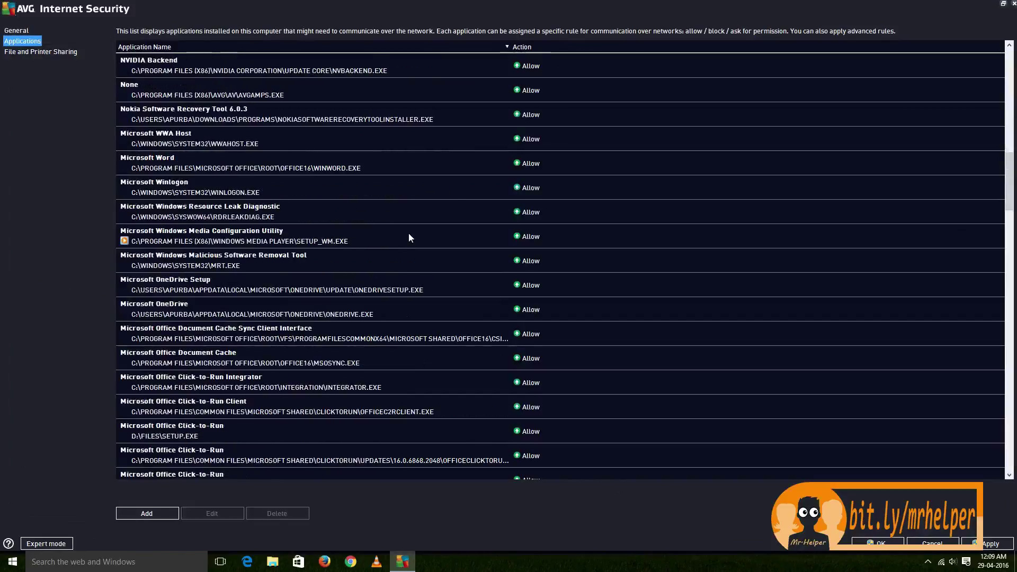
scroll(409, 237, "down", 2)
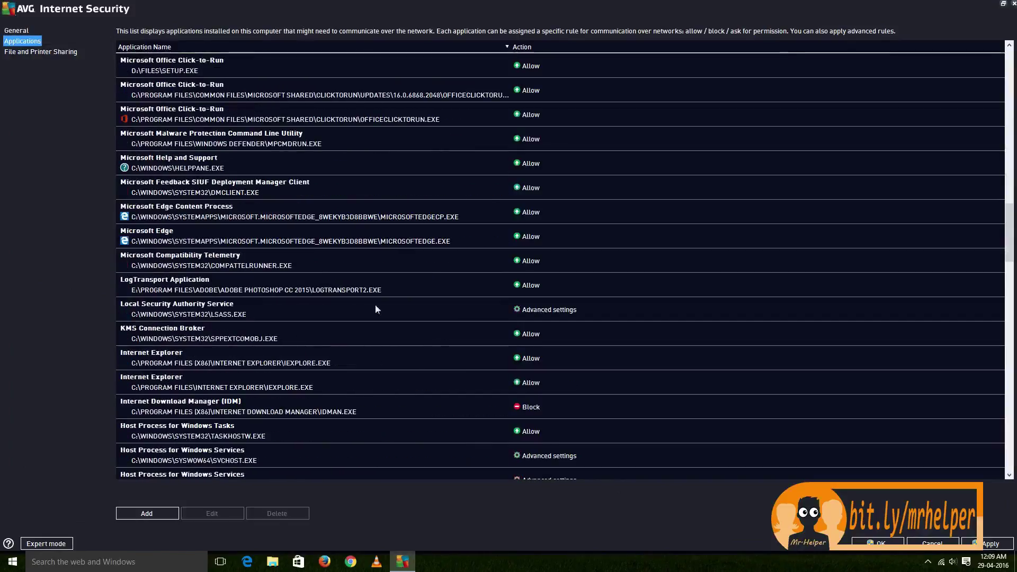
Delete the blocked Internet Download Manager (IDM) rule and confirm
left_click(239, 399)
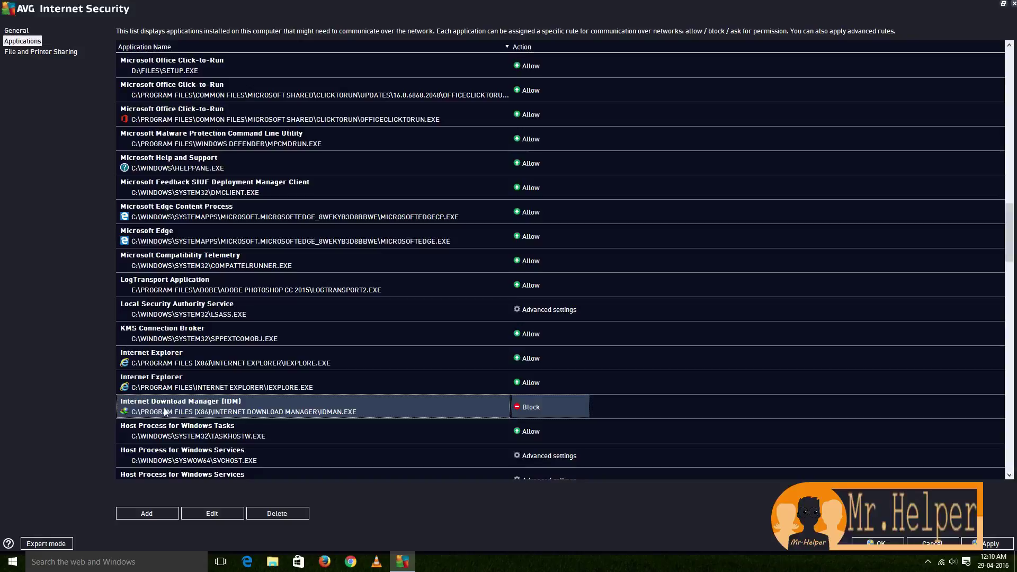
left_click(288, 518)
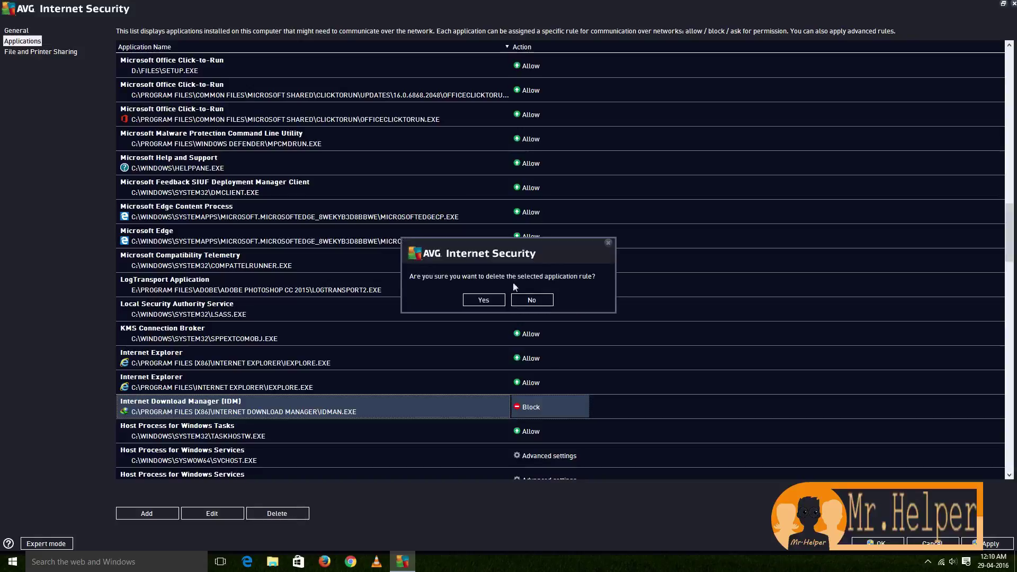
left_click(476, 300)
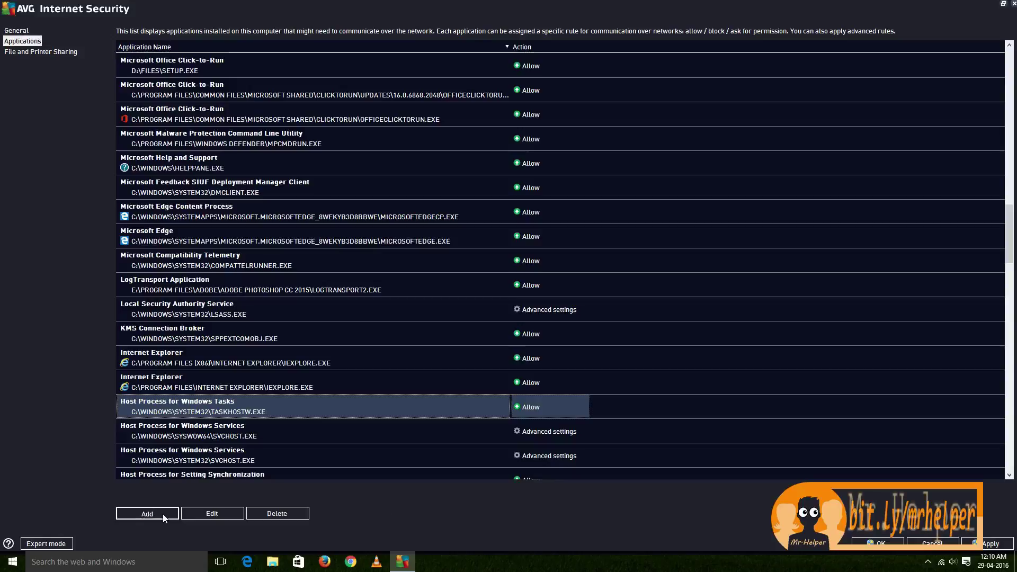
Add a new application rule for C:\Program Files (x86)\Internet Download Manager\IDMan
left_click(147, 514)
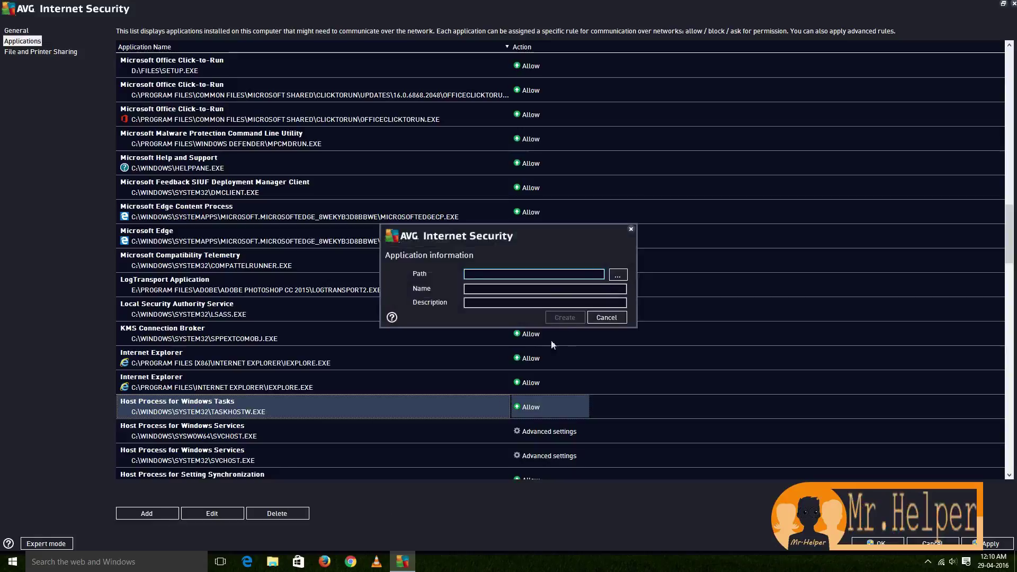
left_click(618, 275)
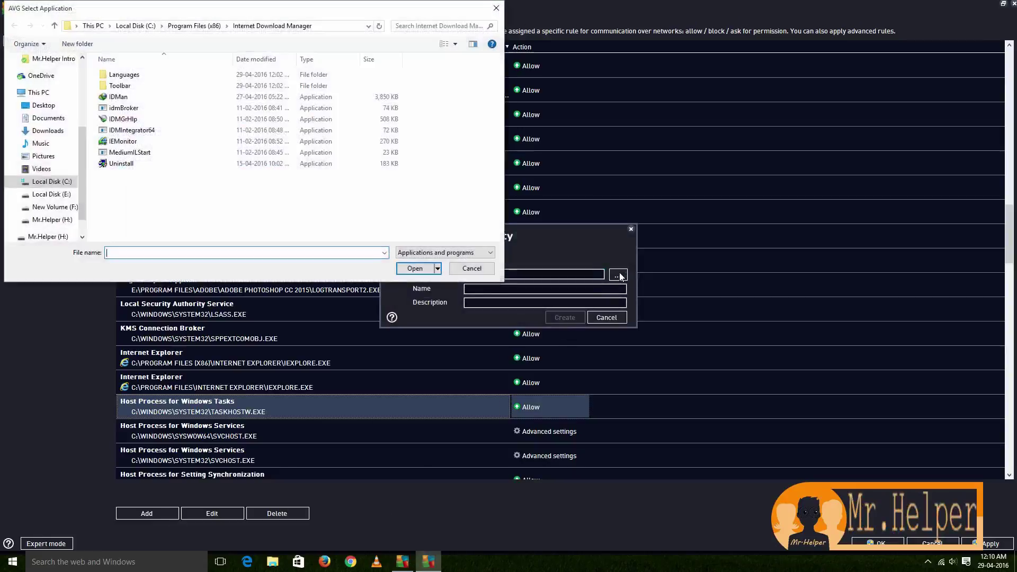
left_click(94, 26)
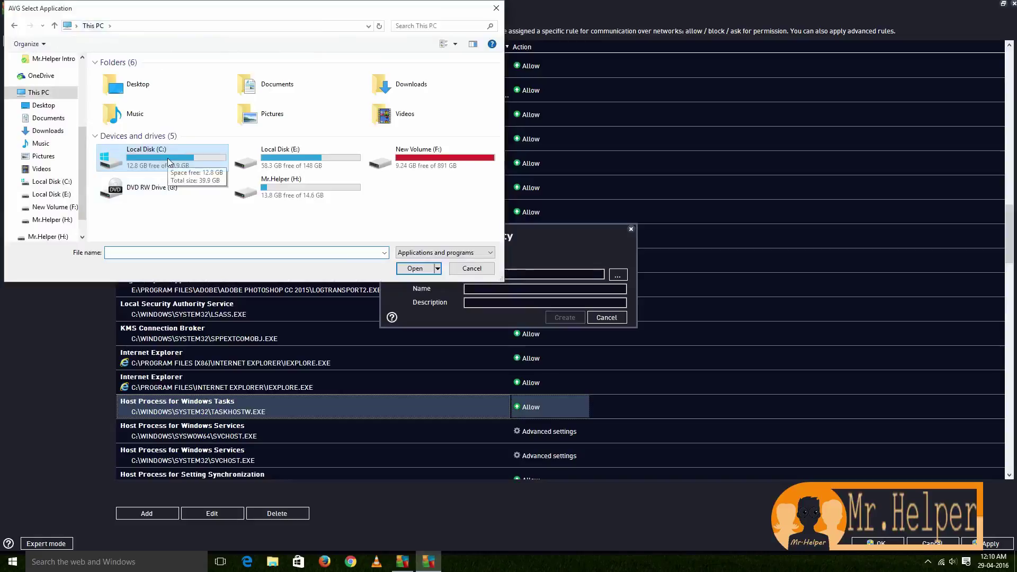
double_click(168, 162)
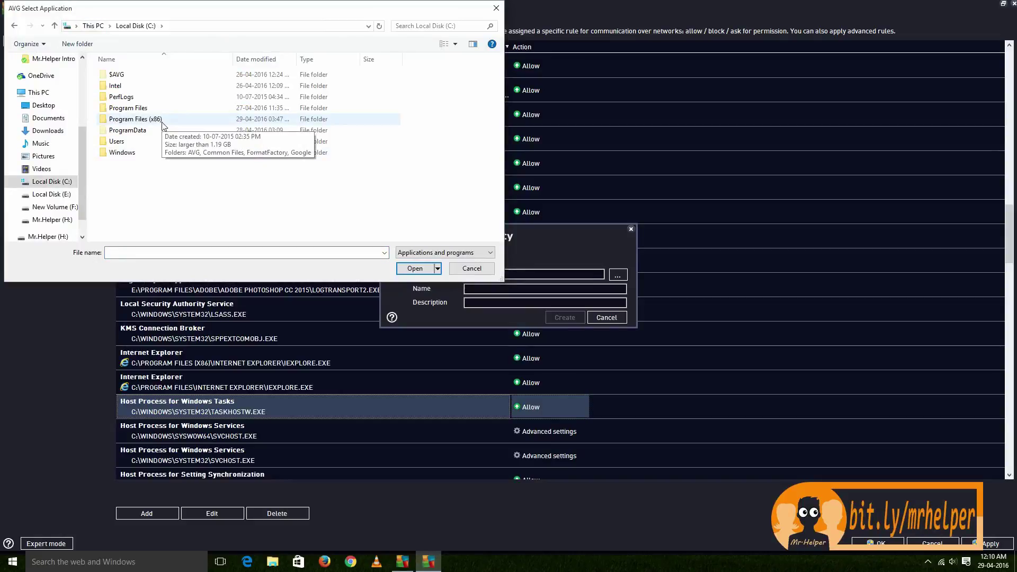
double_click(162, 120)
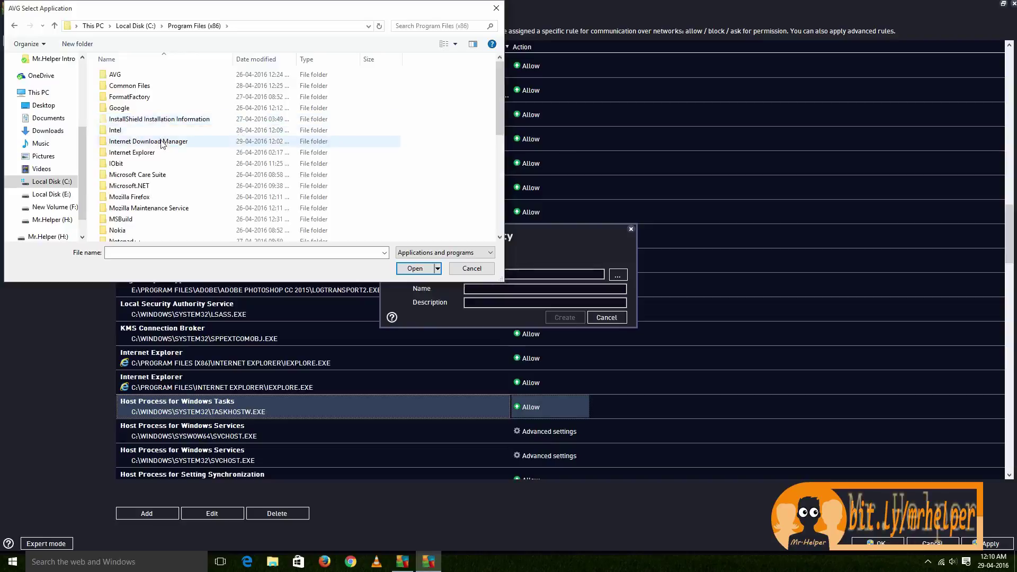
double_click(161, 141)
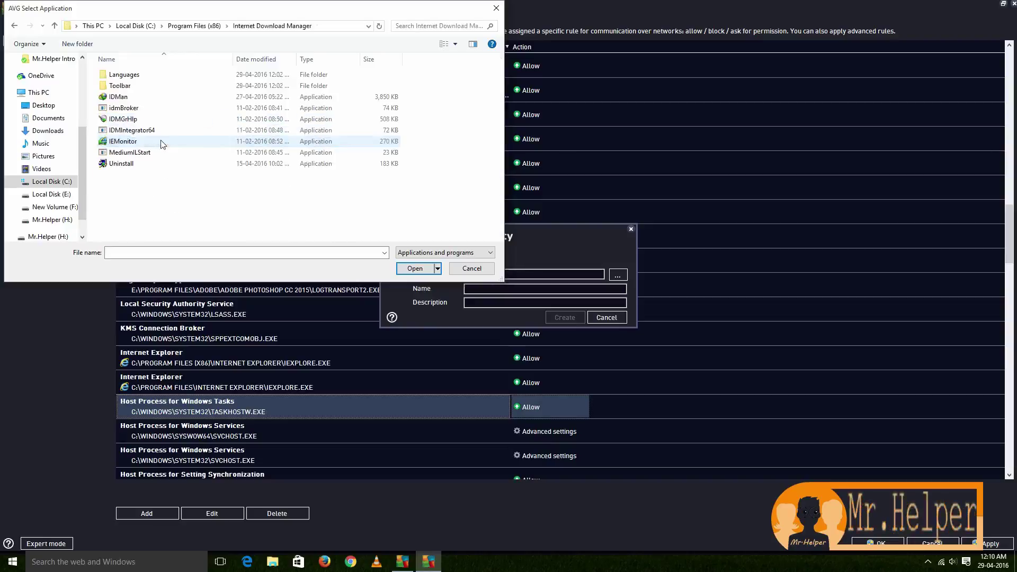
double_click(114, 99)
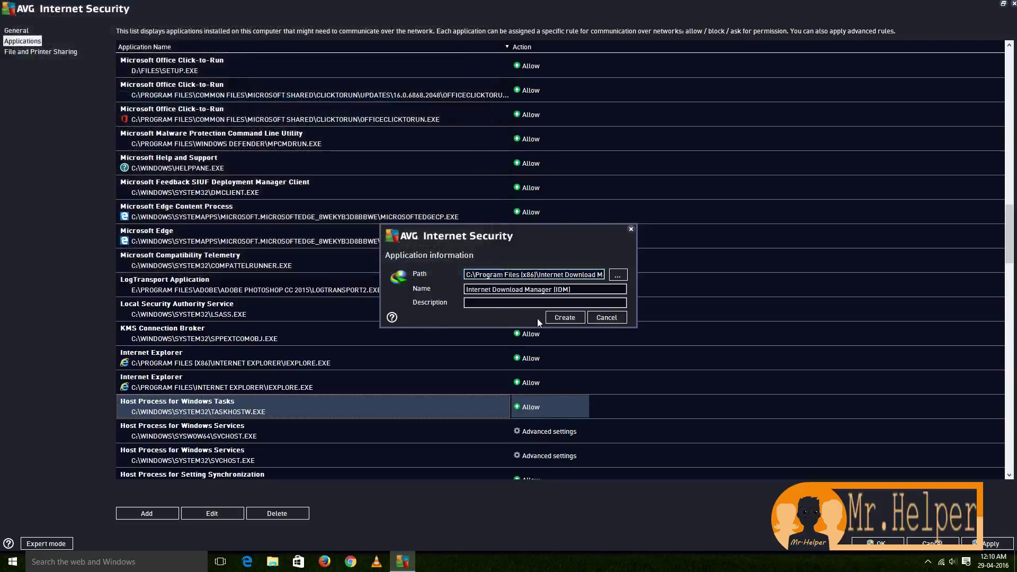
Create the IDM rule with the Allow action and save it
left_click(565, 319)
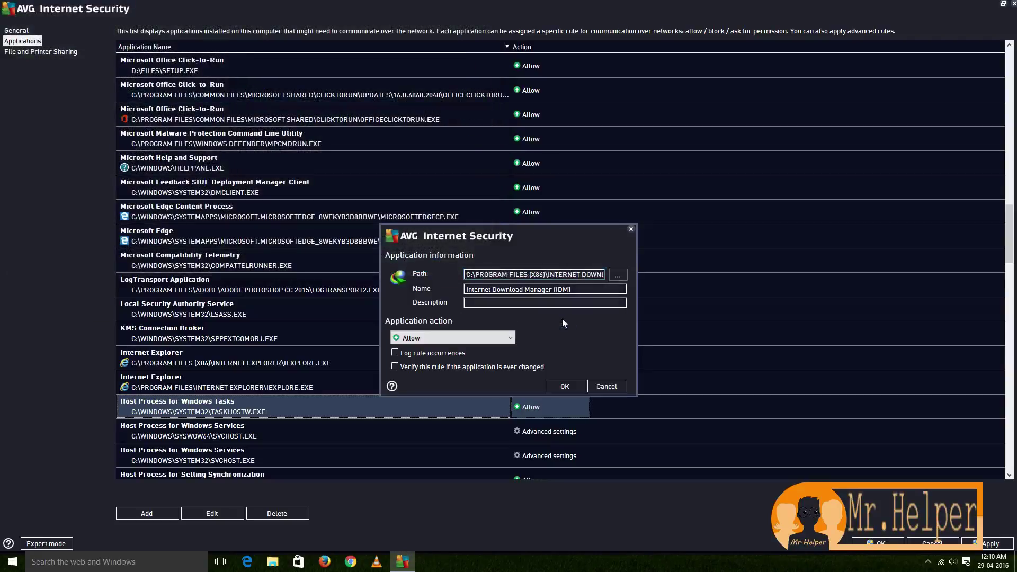
left_click(407, 341)
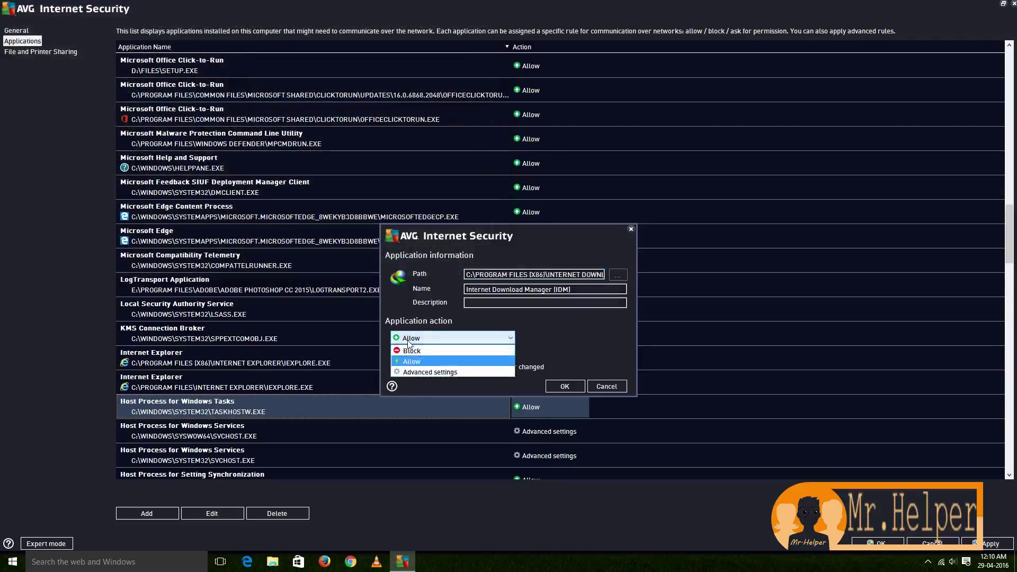
left_click(411, 361)
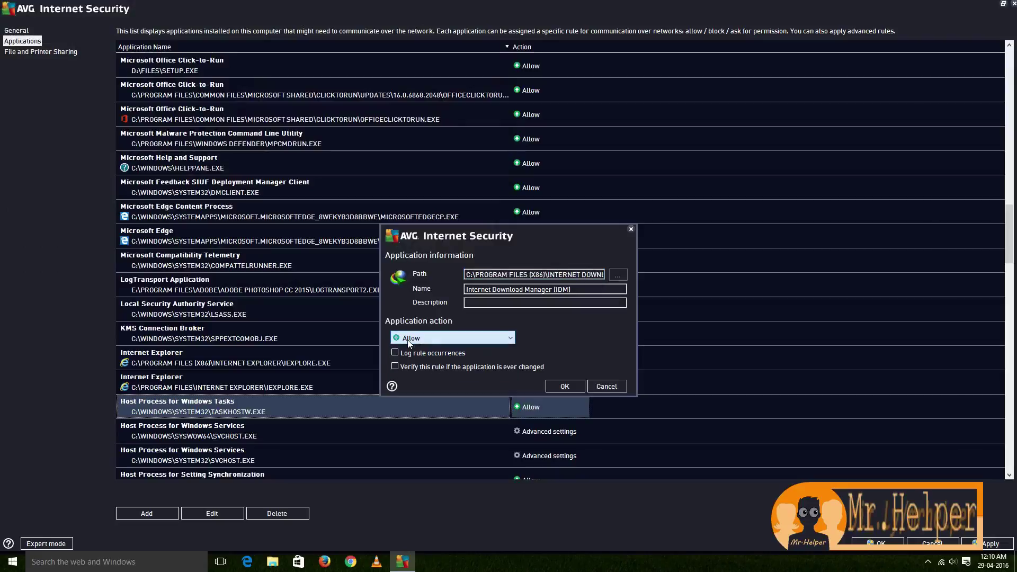
left_click(565, 386)
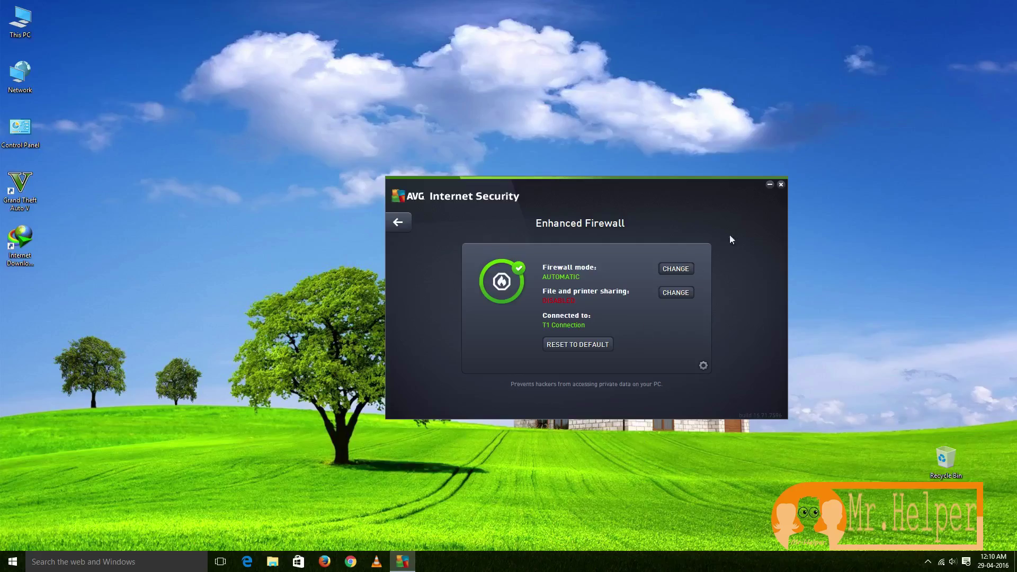
left_click(780, 185)
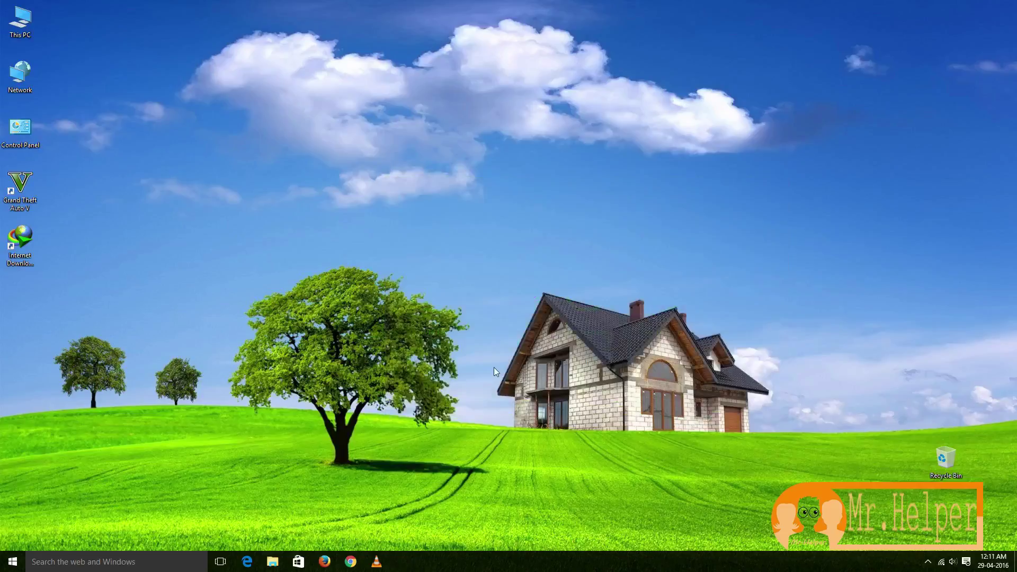
left_click(150, 564)
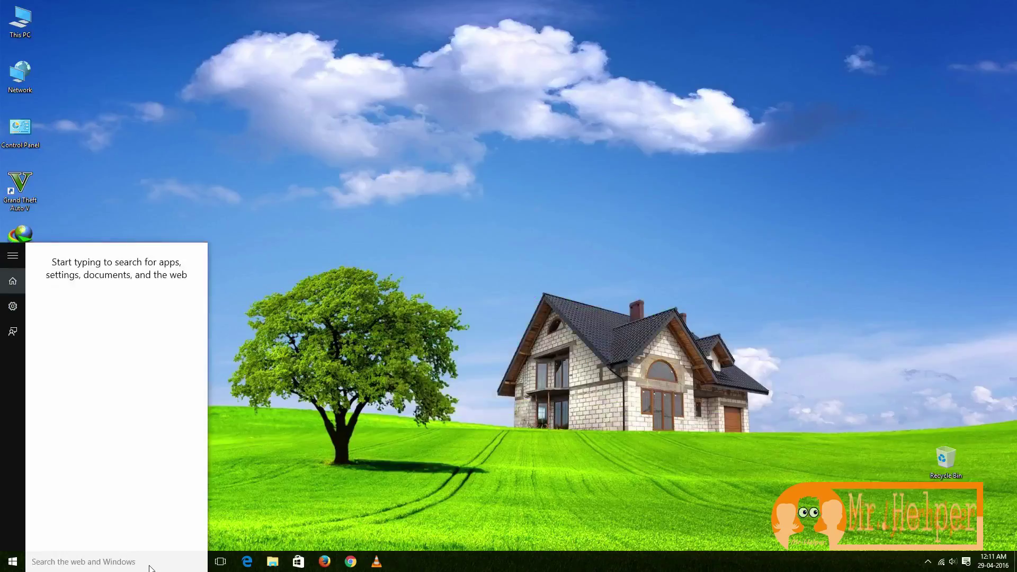
type("de")
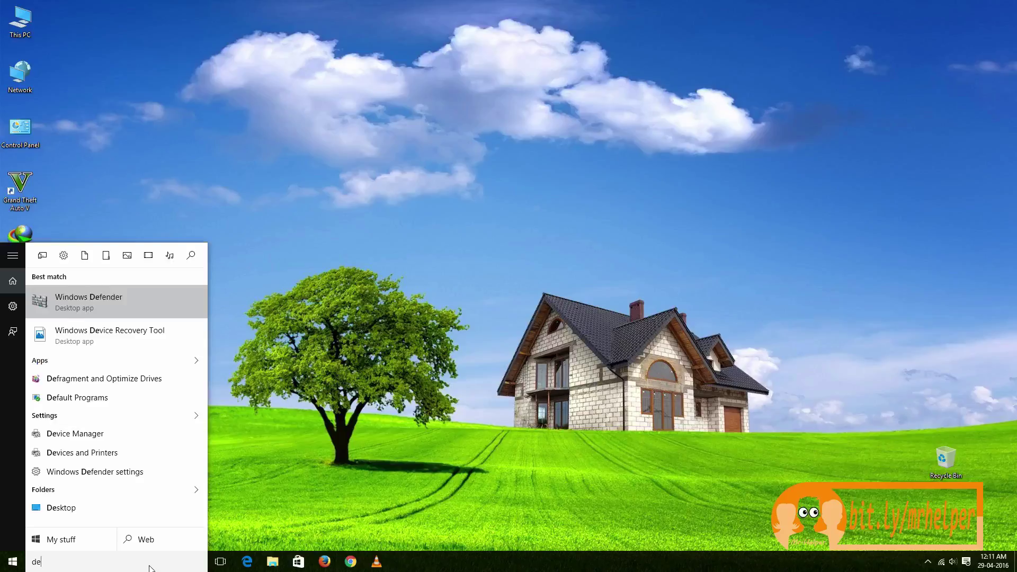
key("Return")
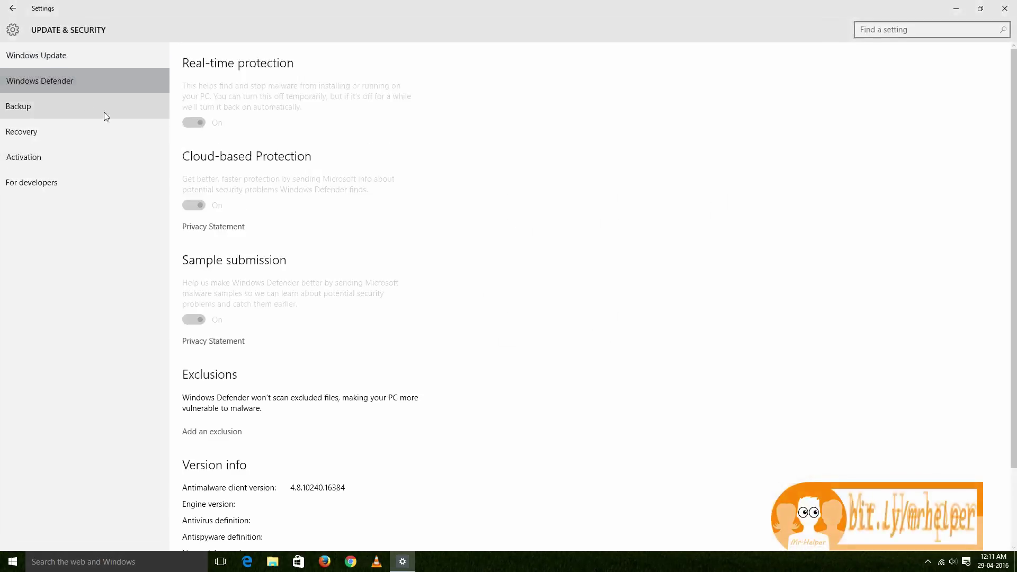
left_click(202, 437)
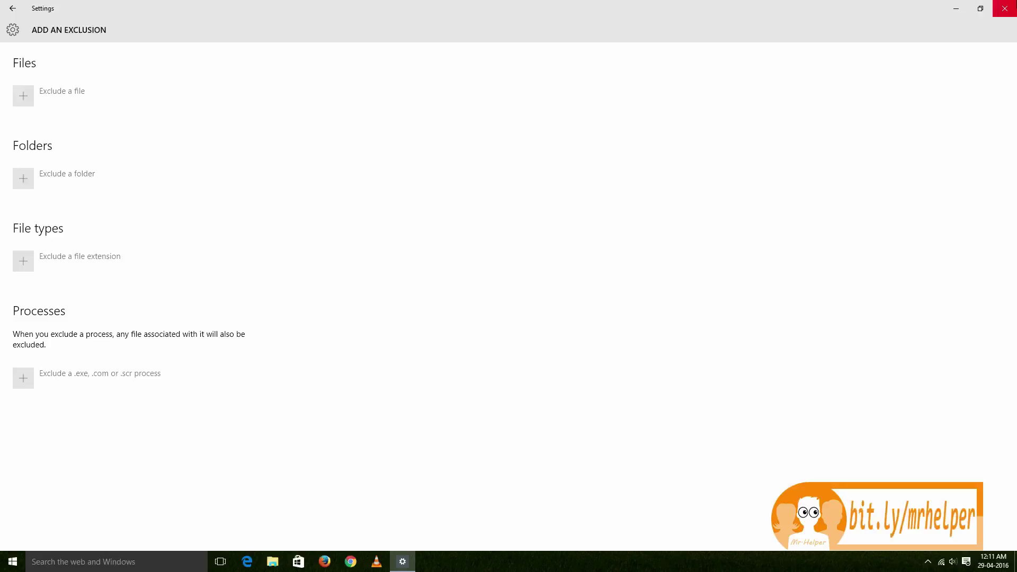
left_click(1005, 8)
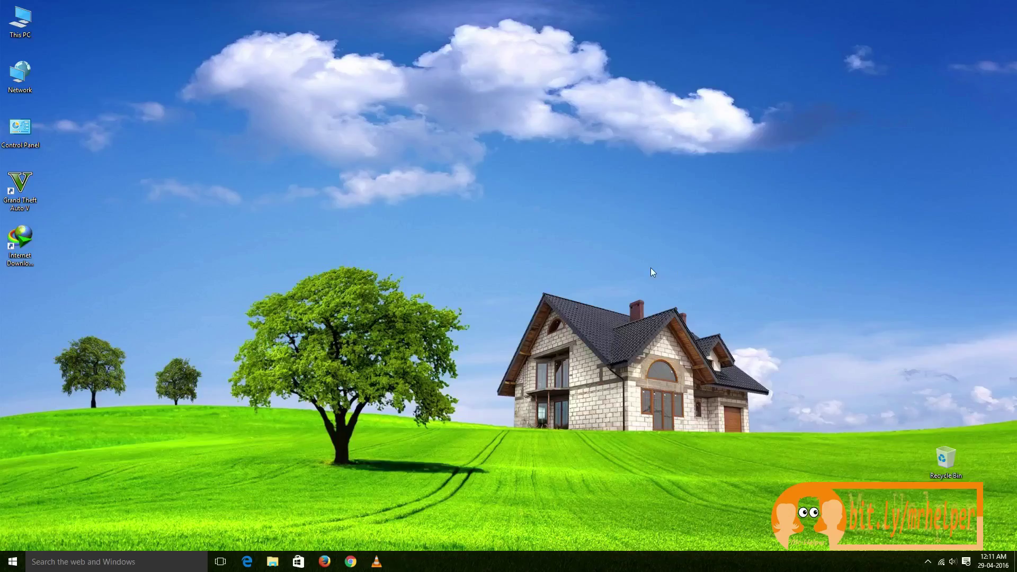
left_click(927, 561)
left_click(927, 500)
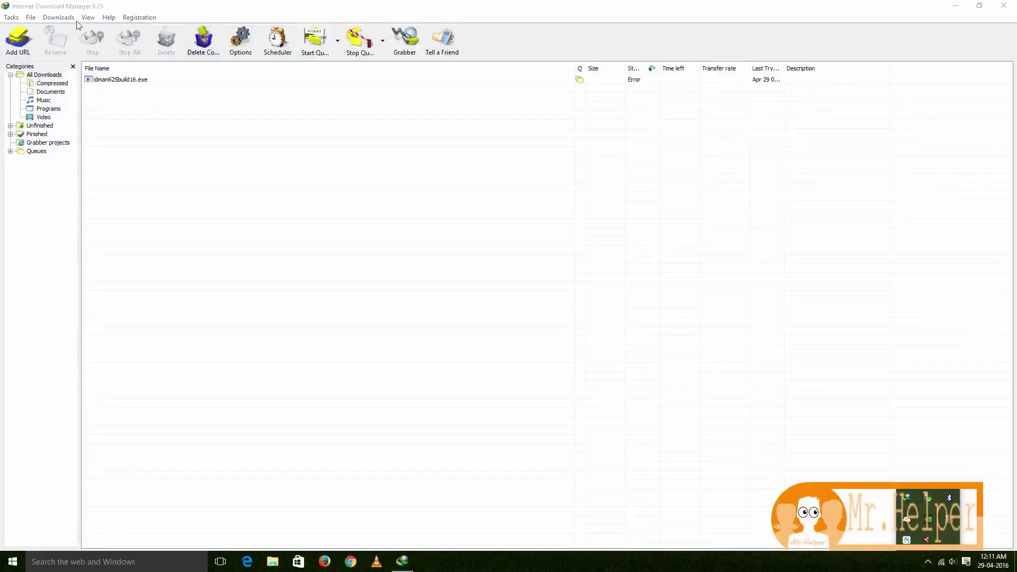
left_click(59, 17)
left_click(101, 154)
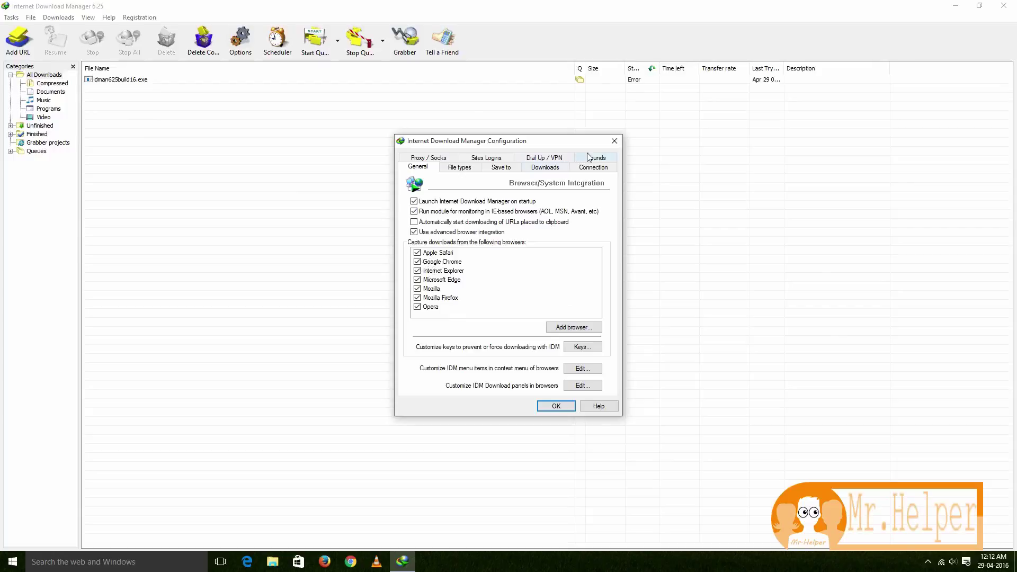
left_click(616, 144)
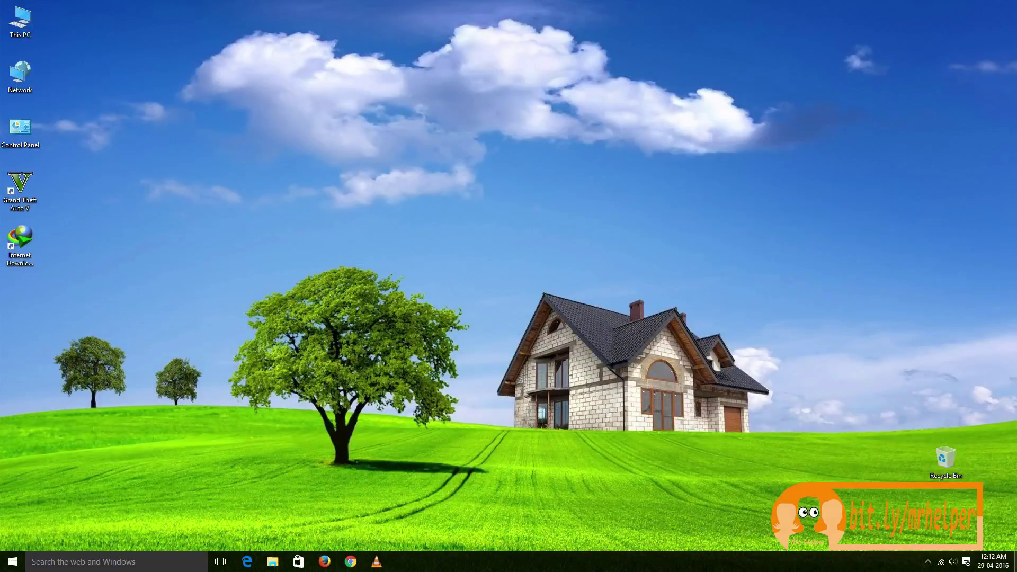
Relaunch Firefox and send the idman625build16.exe trial download to IDM
left_click(324, 560)
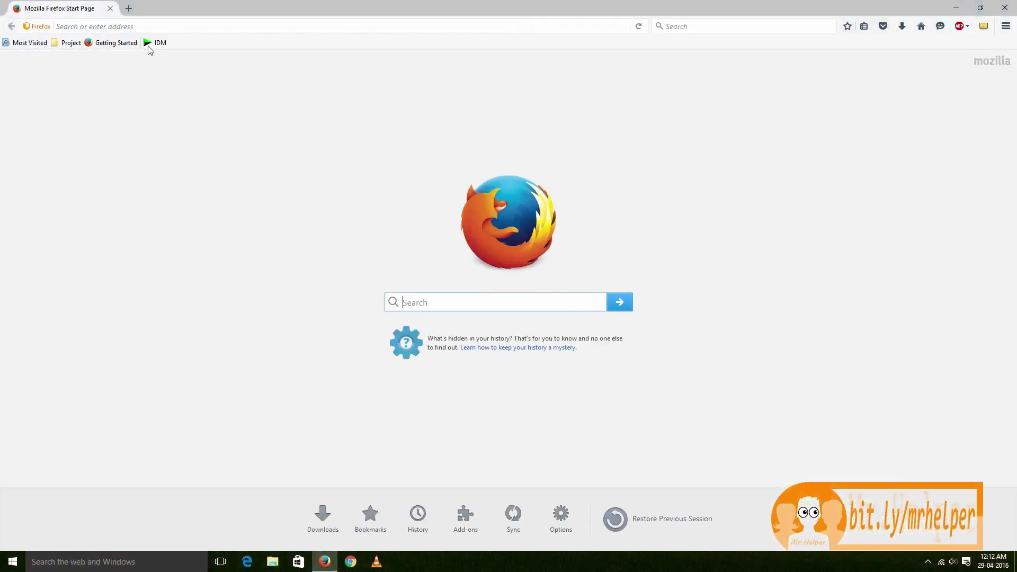
left_click(156, 43)
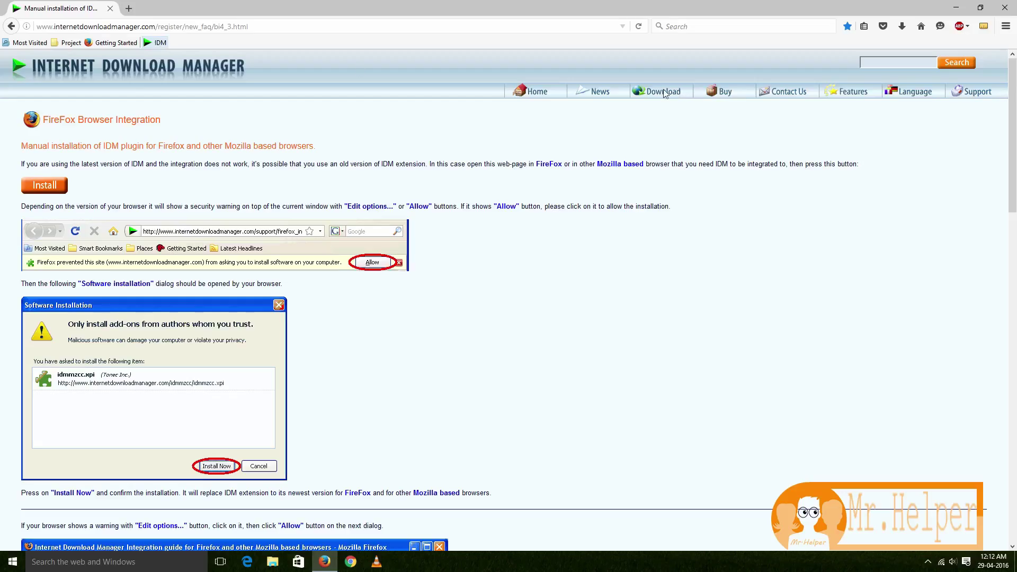
left_click(664, 94)
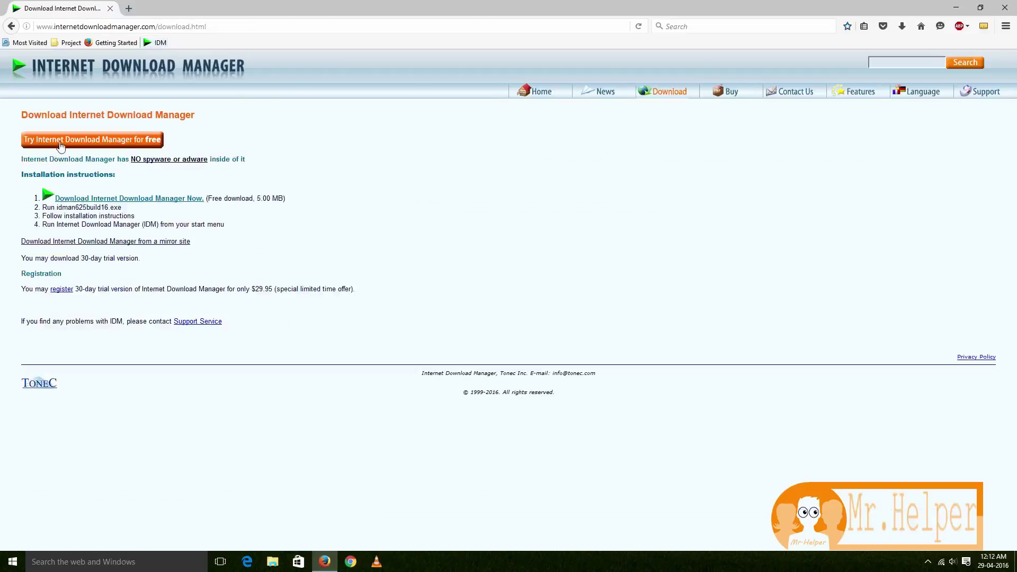
right_click(60, 143)
left_click(117, 325)
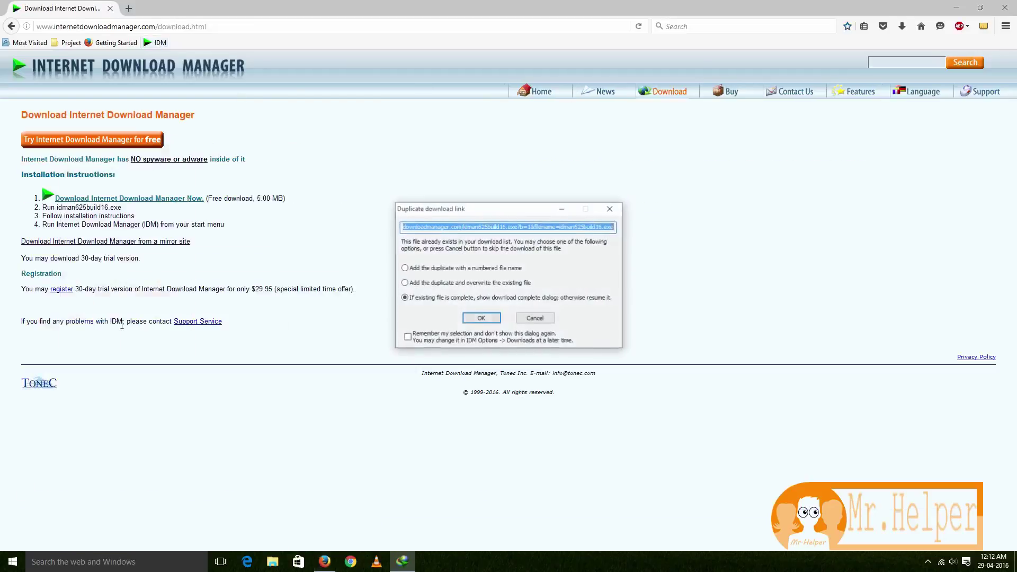
left_click(483, 319)
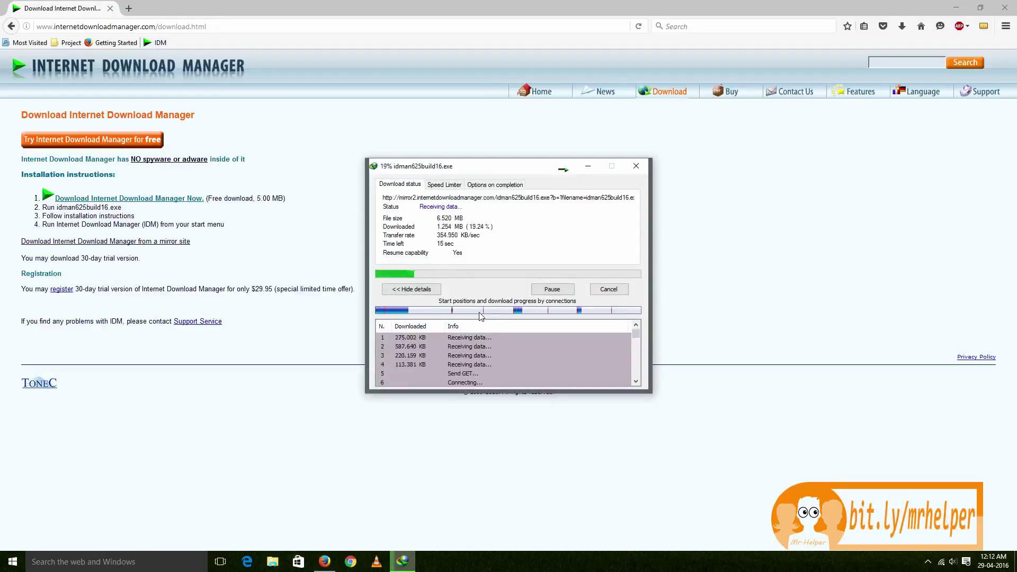
Pause the download at about 29%, close its dialog, and close Firefox
left_click(552, 290)
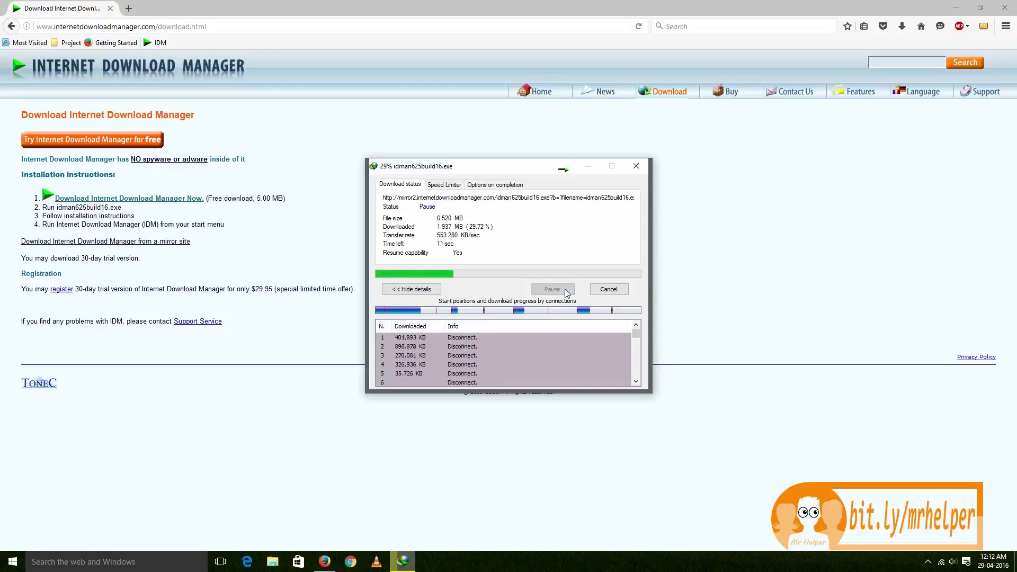
left_click(609, 289)
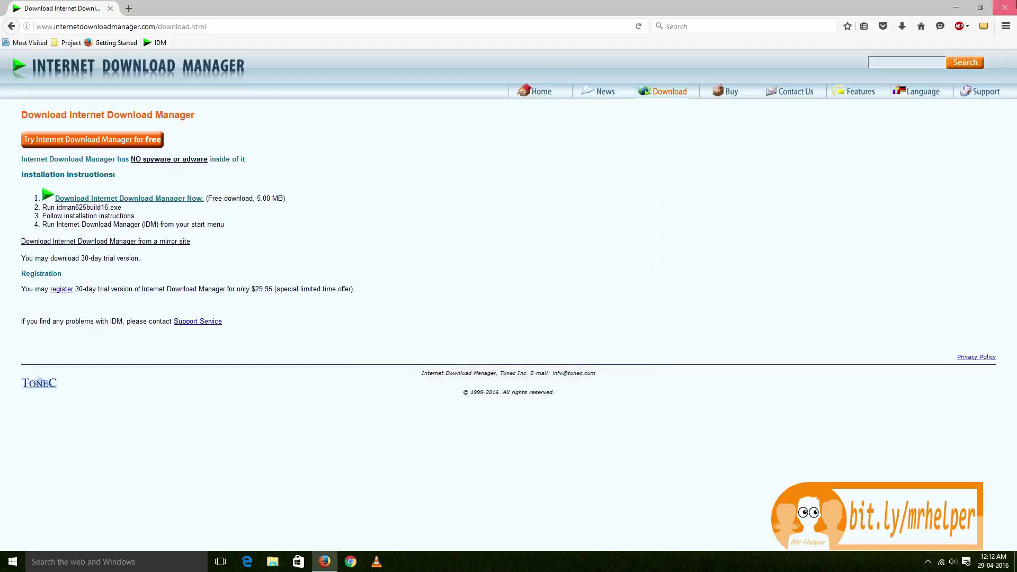
left_click(1005, 7)
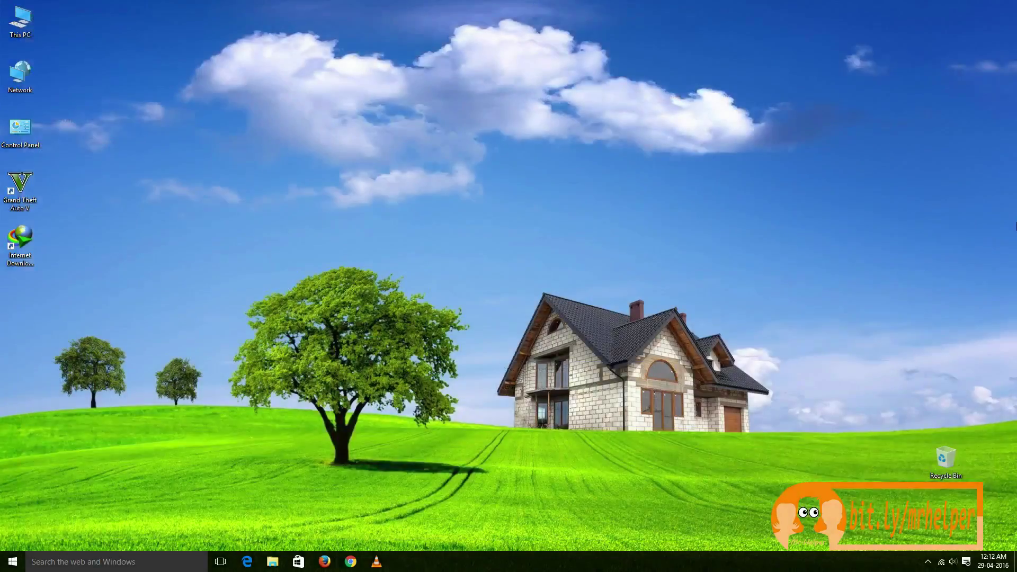